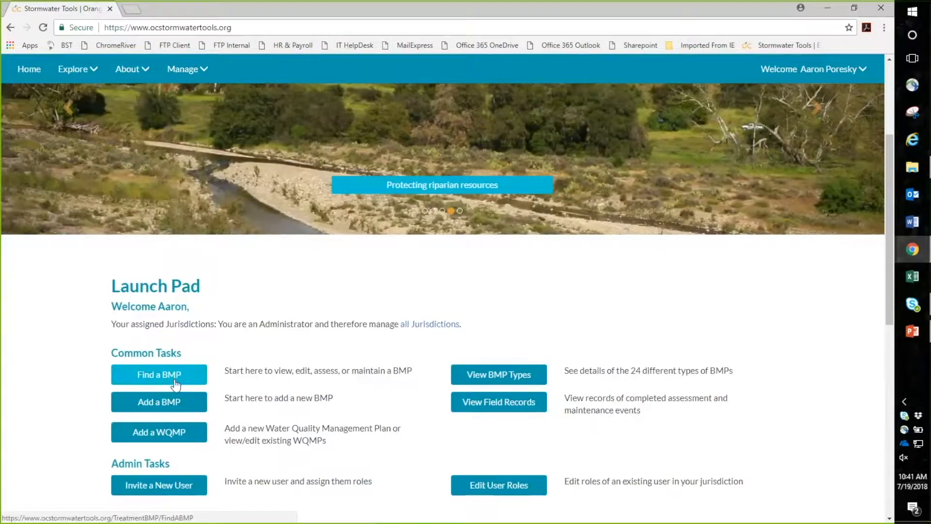
# Step: Open the Find a BMP page and select the BMP OC-TS-1465 on the map along Flintridge Ave
pyautogui.click(175, 383)
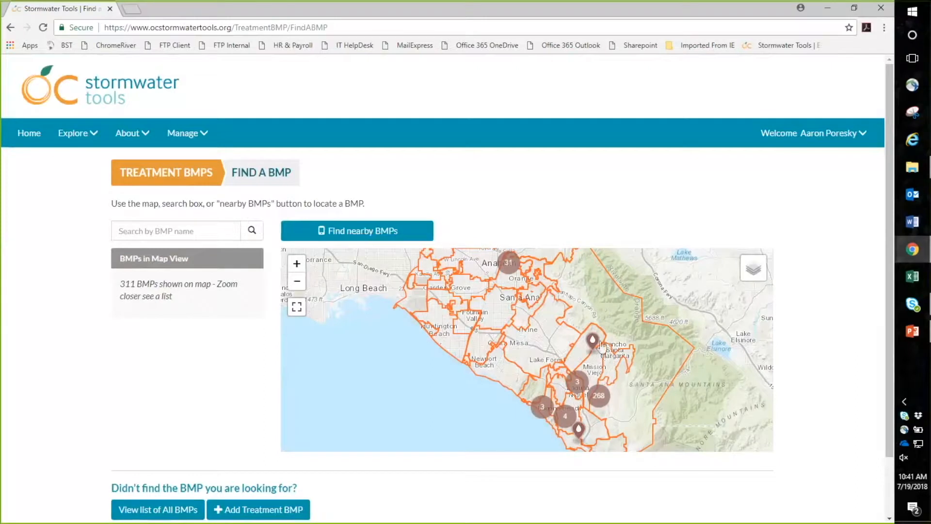
pyautogui.scroll(5, 632, 397)
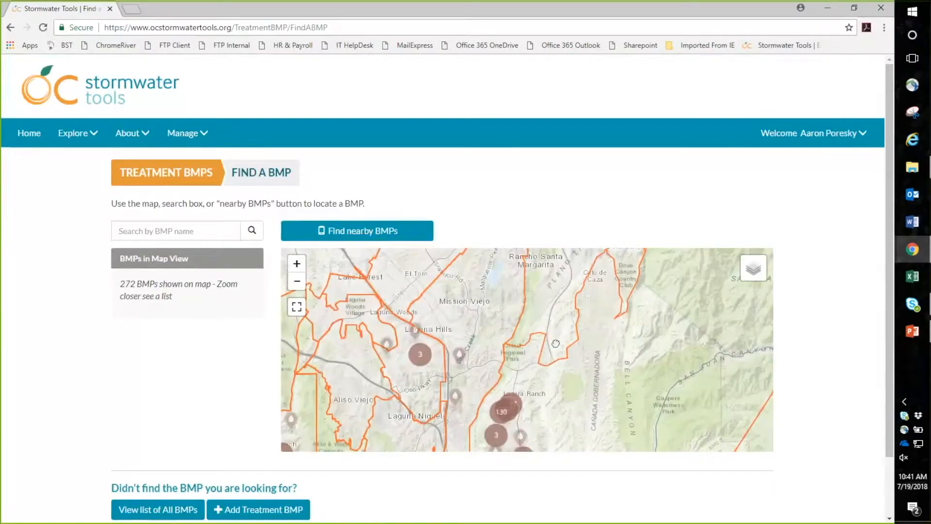
pyautogui.moveTo(456, 353); pyautogui.dragTo(608, 360)
pyautogui.moveTo(542, 312); pyautogui.dragTo(574, 387)
pyautogui.scroll(2, 575, 386)
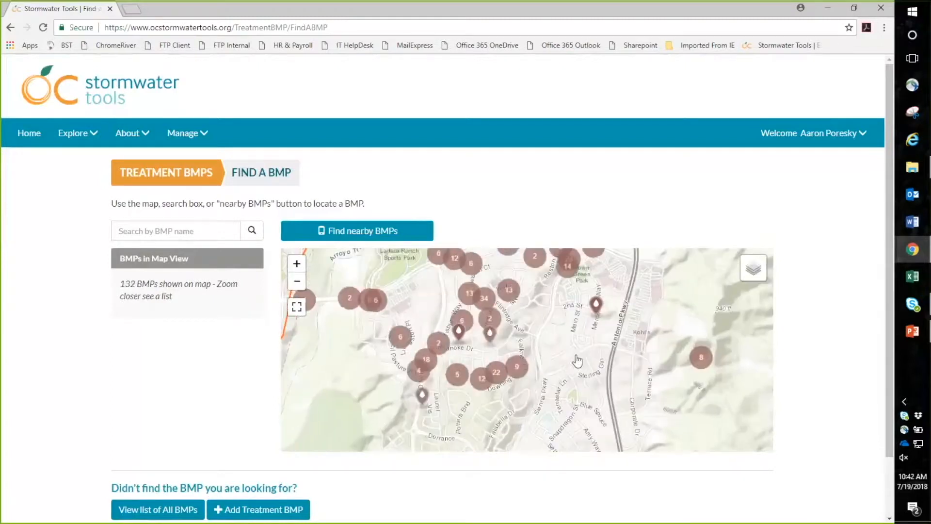
pyautogui.scroll(1, 579, 346)
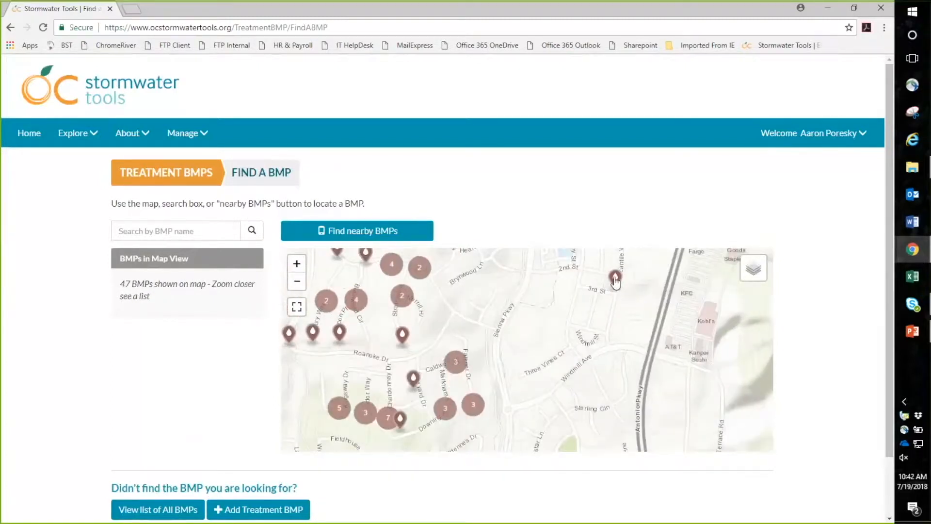
pyautogui.moveTo(529, 317); pyautogui.dragTo(661, 360)
pyautogui.scroll(-1, 635, 363)
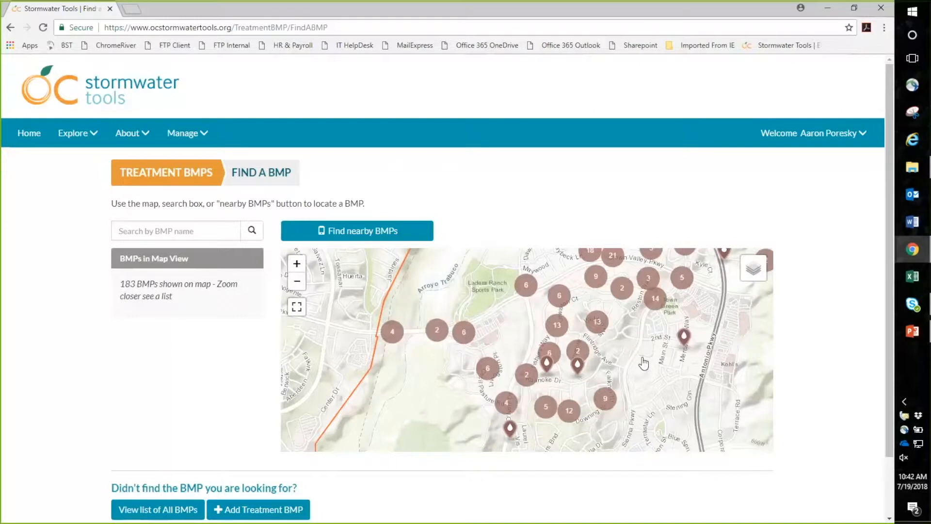
pyautogui.scroll(1, 620, 366)
pyautogui.scroll(3, 601, 336)
pyautogui.moveTo(568, 333); pyautogui.dragTo(581, 355)
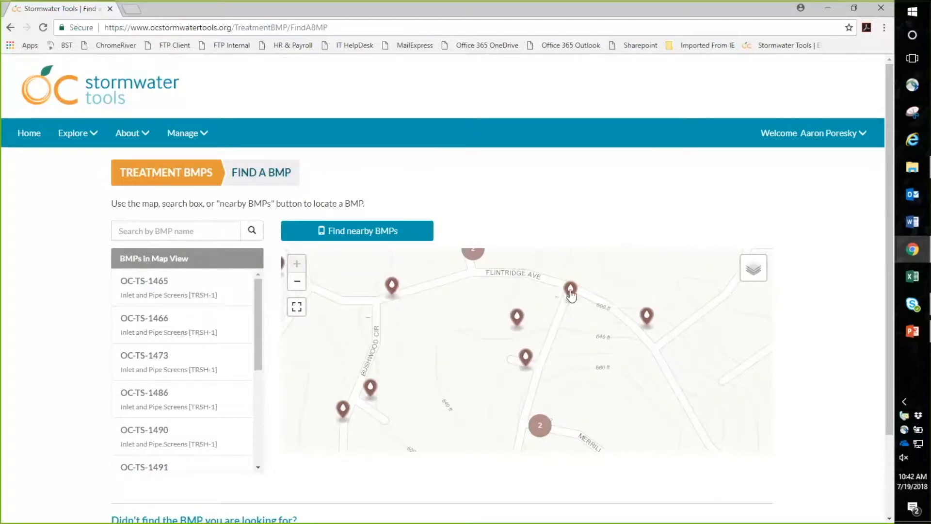
pyautogui.scroll(-1, 566, 374)
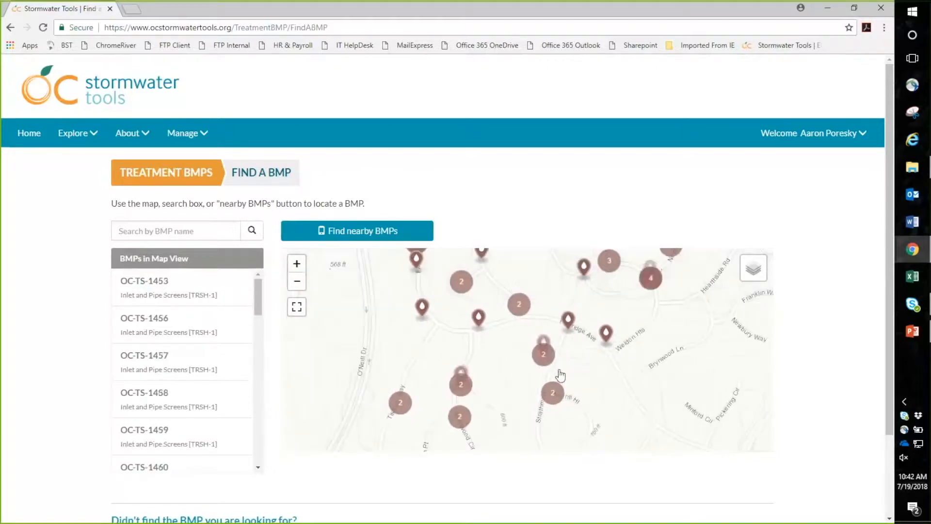
pyautogui.scroll(2, 606, 340)
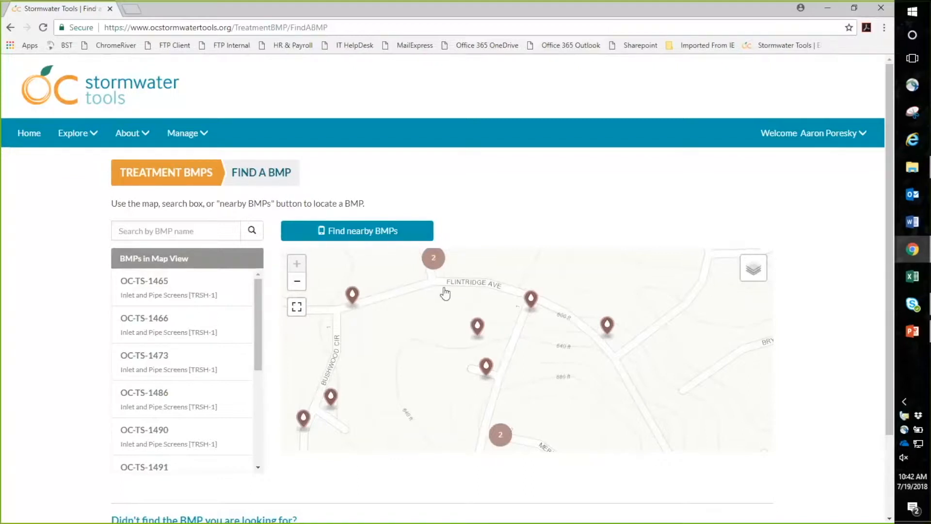
pyautogui.click(607, 325)
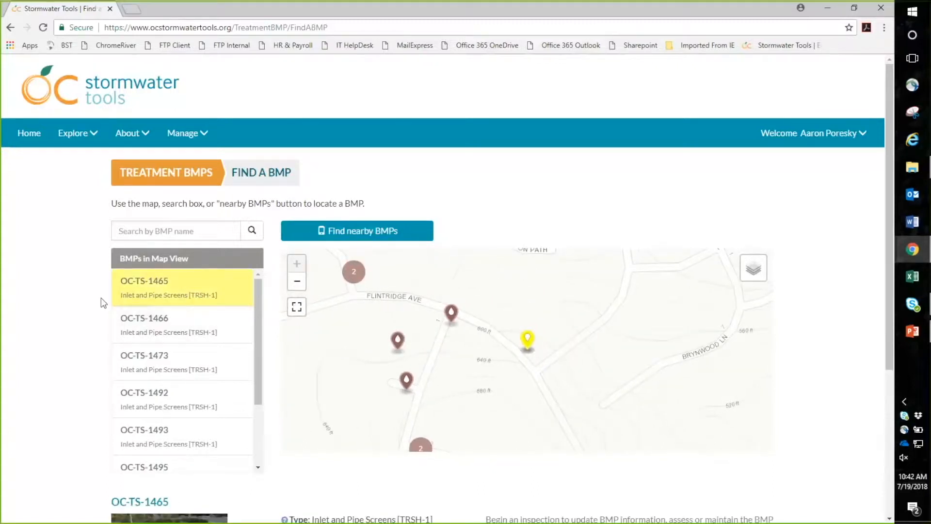
# Step: Begin a new Dry Weather field visit for OC-TS-1465, closing the existing visit that is in progress
pyautogui.scroll(-3, 97, 301)
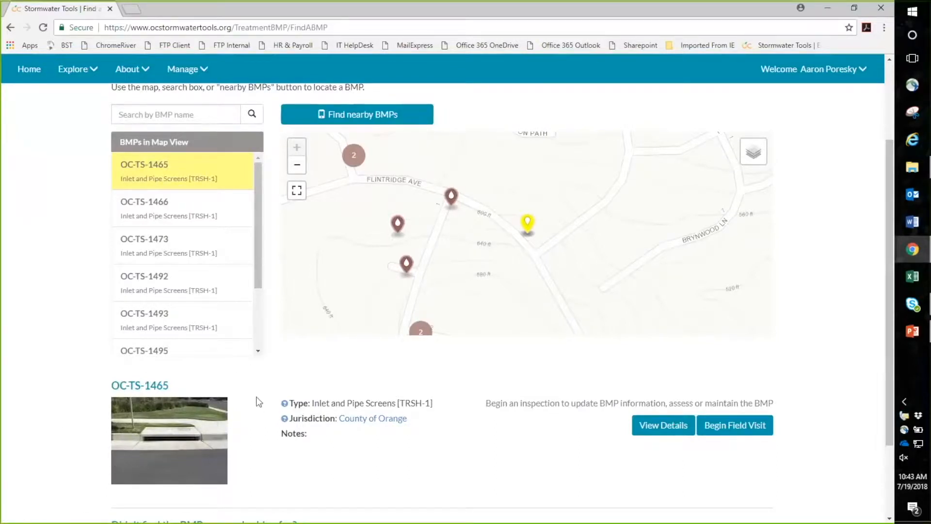
pyautogui.click(745, 430)
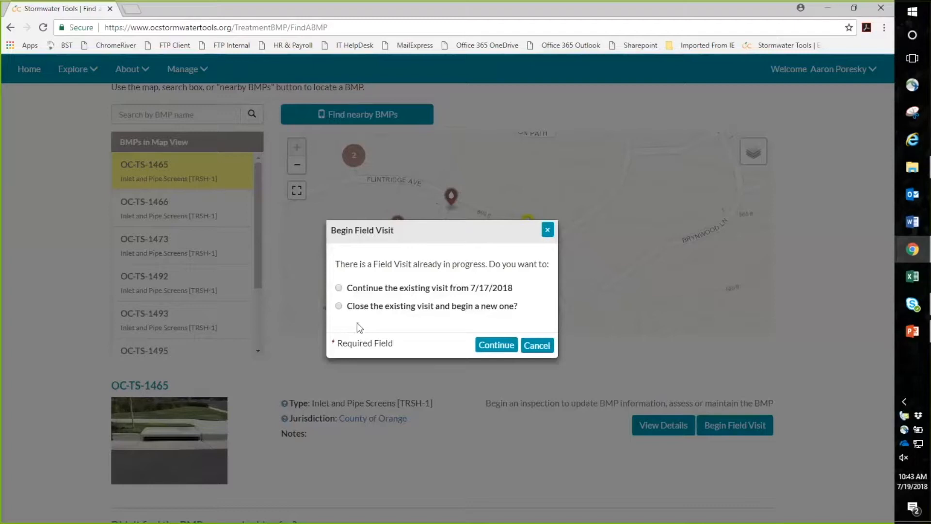
pyautogui.click(351, 307)
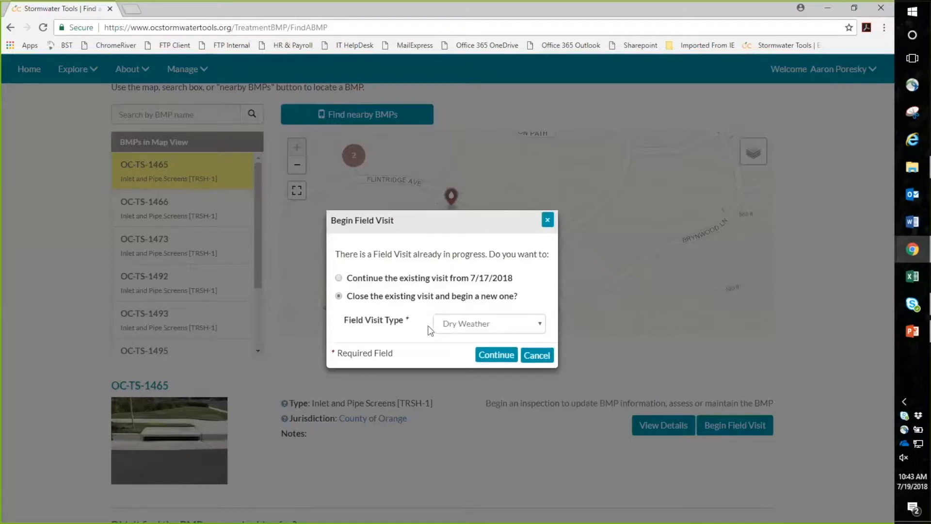
pyautogui.click(476, 324)
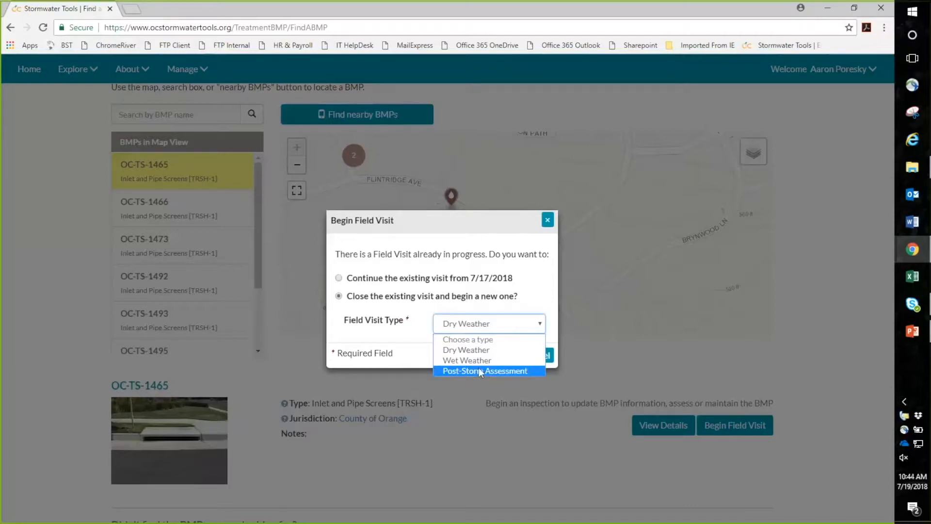
pyautogui.click(480, 349)
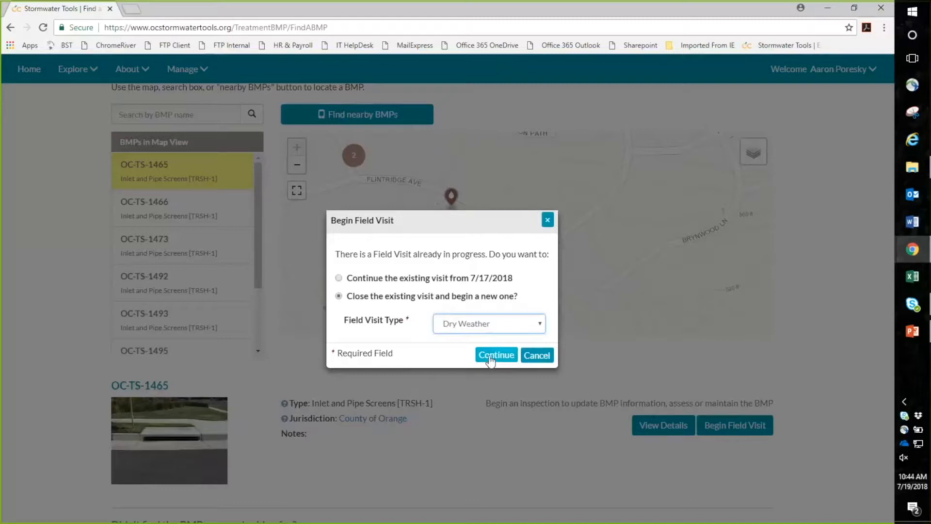
pyautogui.click(491, 359)
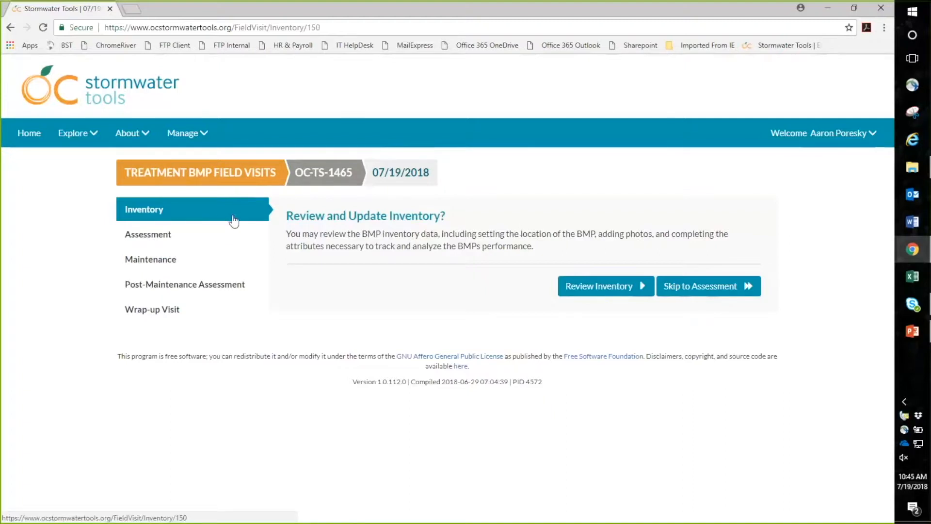
# Step: Open the visit's inventory review and examine the BMP's Location and Photos sections
pyautogui.click(603, 293)
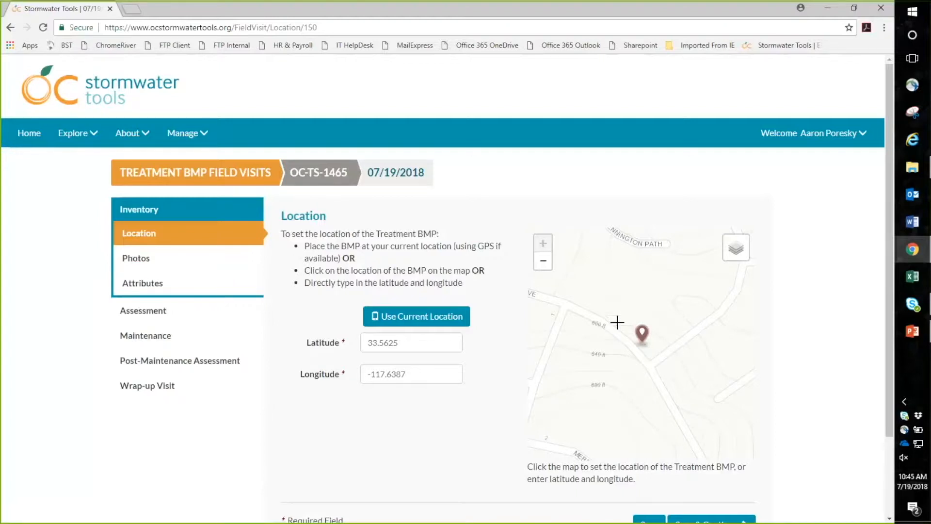
pyautogui.scroll(-1, 771, 346)
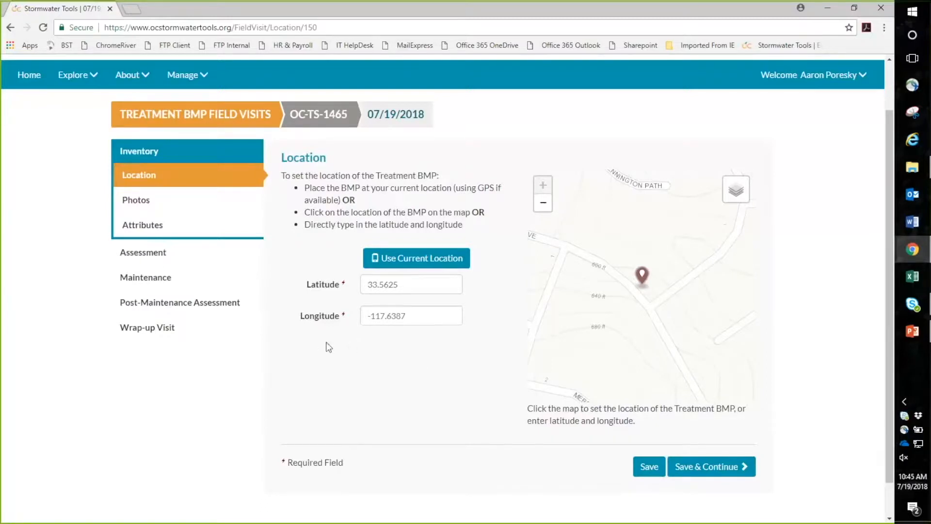
pyautogui.scroll(1, 319, 339)
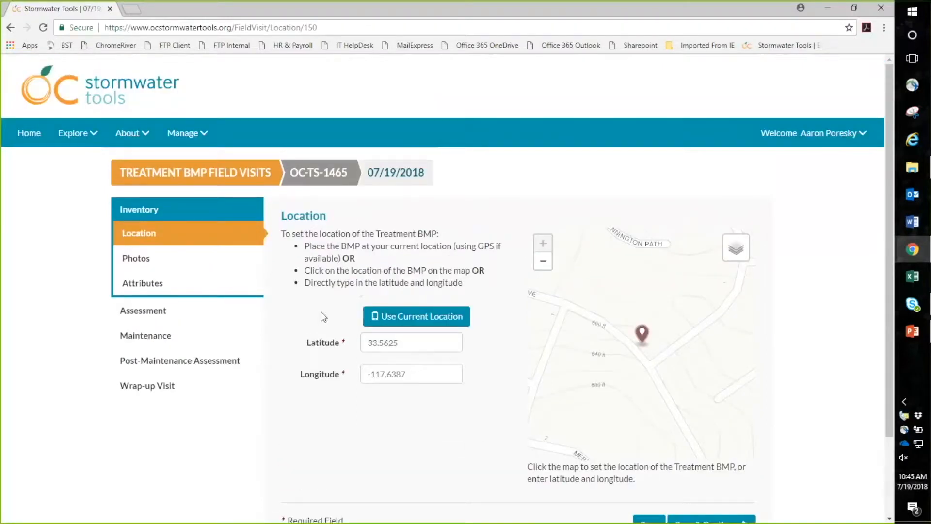
pyautogui.click(174, 265)
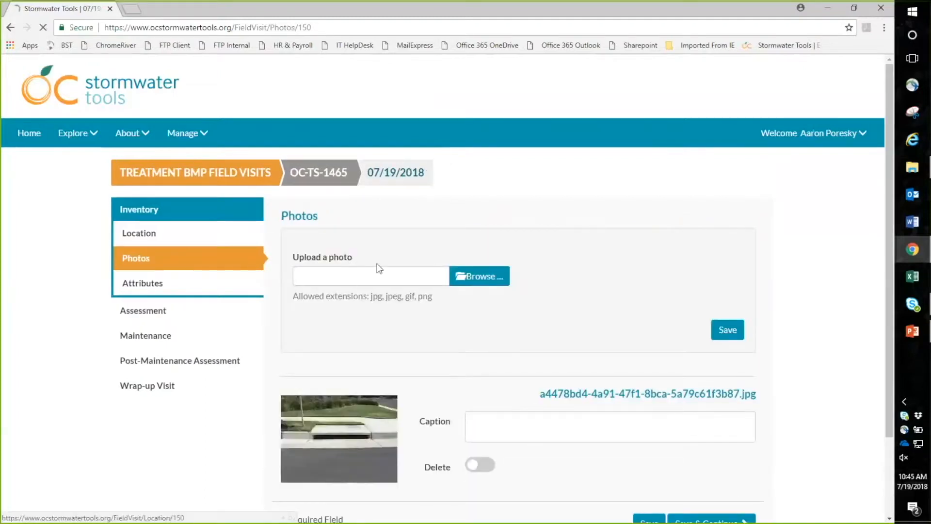
pyautogui.scroll(-2, 810, 297)
pyautogui.scroll(2, 808, 293)
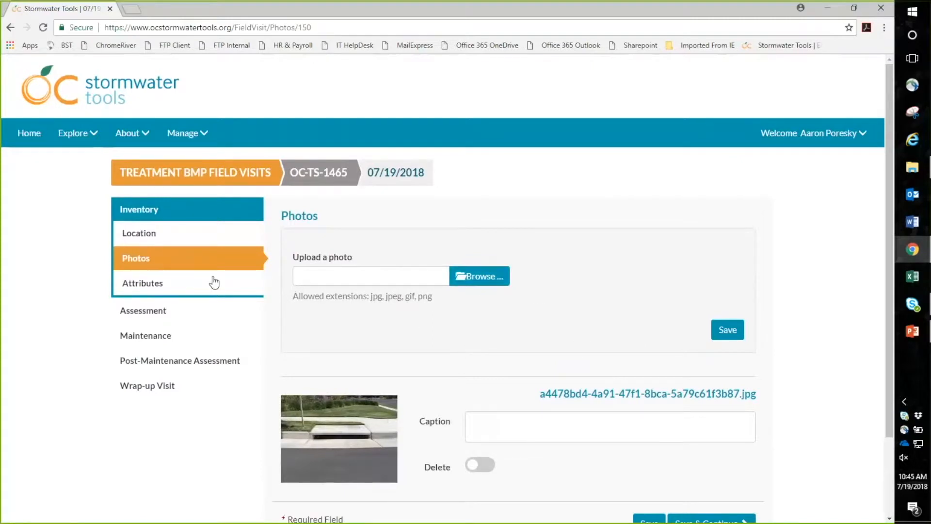
# Step: Open the inventory Attributes and review the design attributes through the Connector Pipe Screen Name and Manufacturer options, leaving that field blank
pyautogui.click(168, 288)
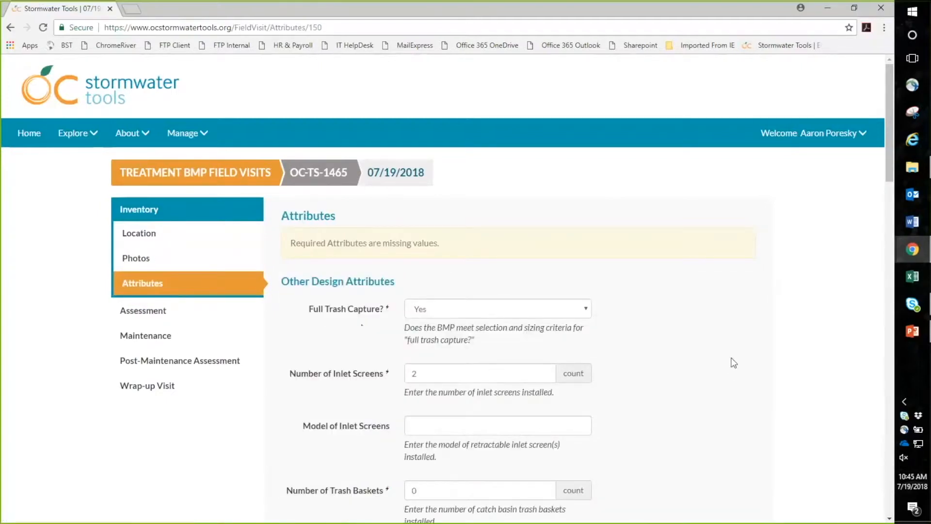
pyautogui.scroll(-2, 734, 362)
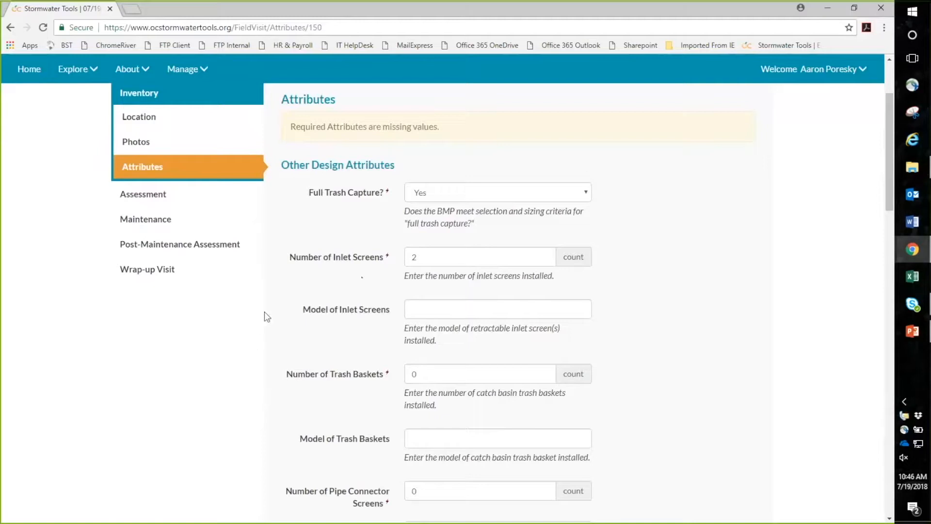
pyautogui.scroll(-1, 286, 290)
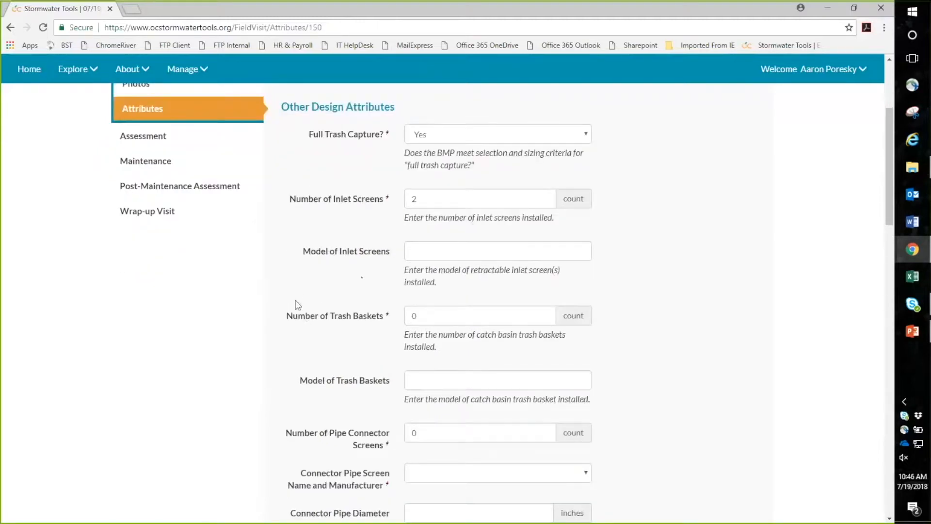
pyautogui.scroll(-1, 289, 299)
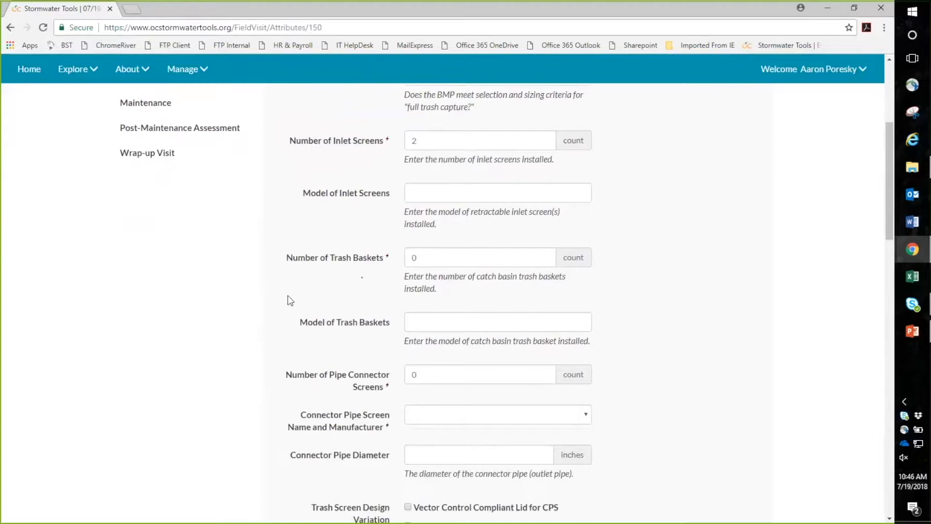
pyautogui.scroll(-2, 289, 299)
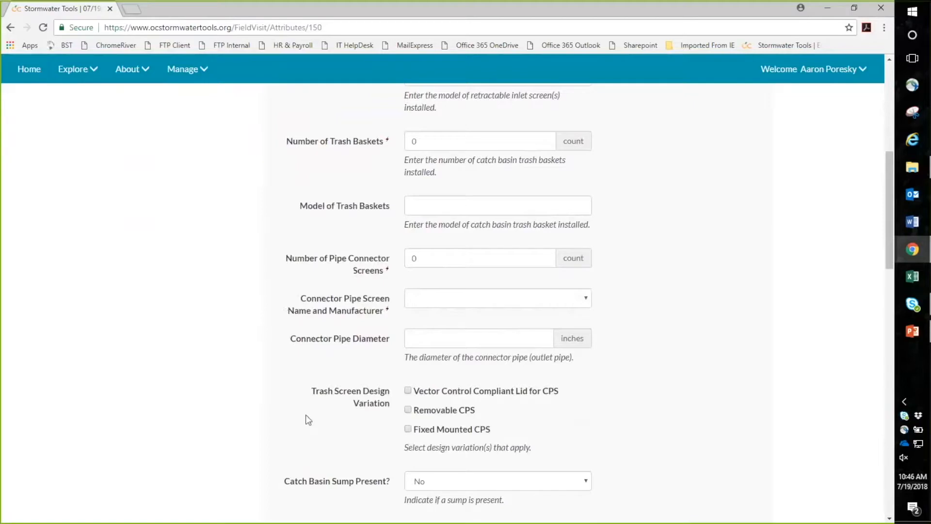
pyautogui.click(583, 304)
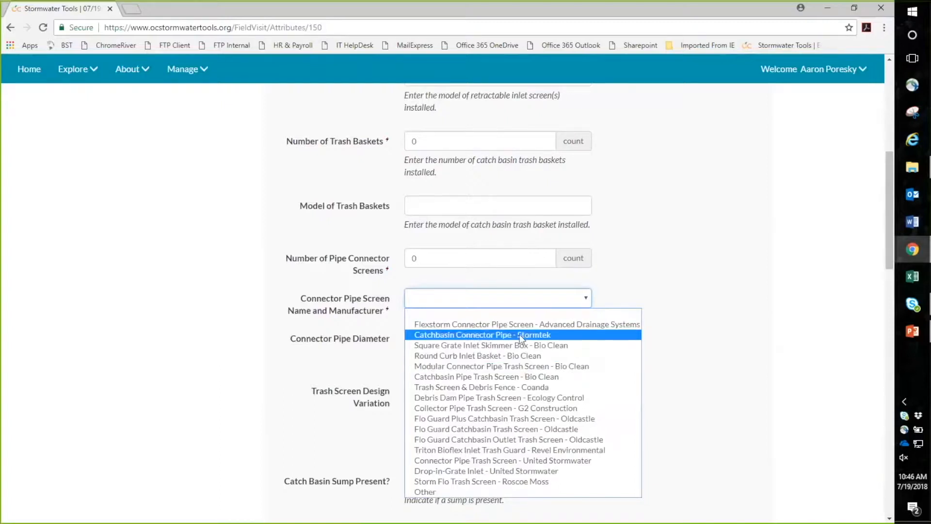
pyautogui.press('Up')
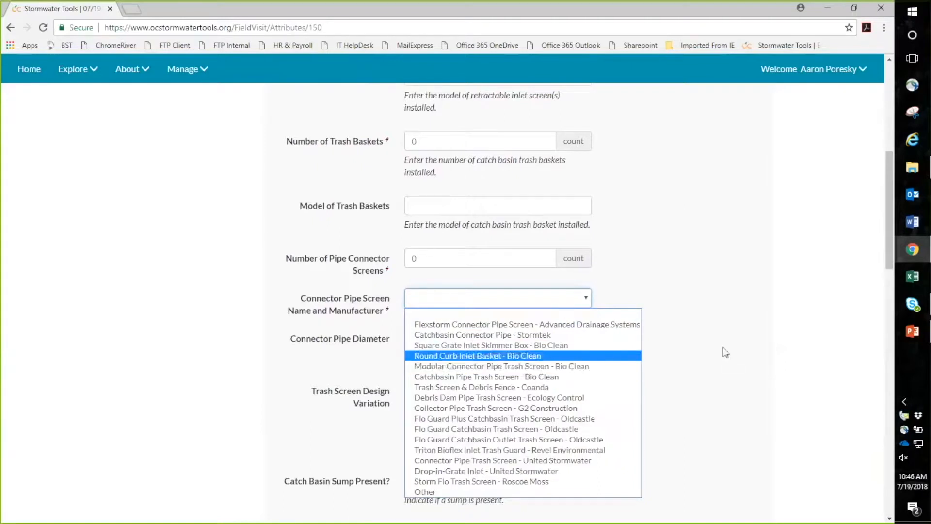
pyautogui.click(726, 346)
# Step: Review the remaining design attributes, including the catch basin dimensions, the Location of Connector Pipe options and the Design Goals
pyautogui.scroll(-1, 721, 357)
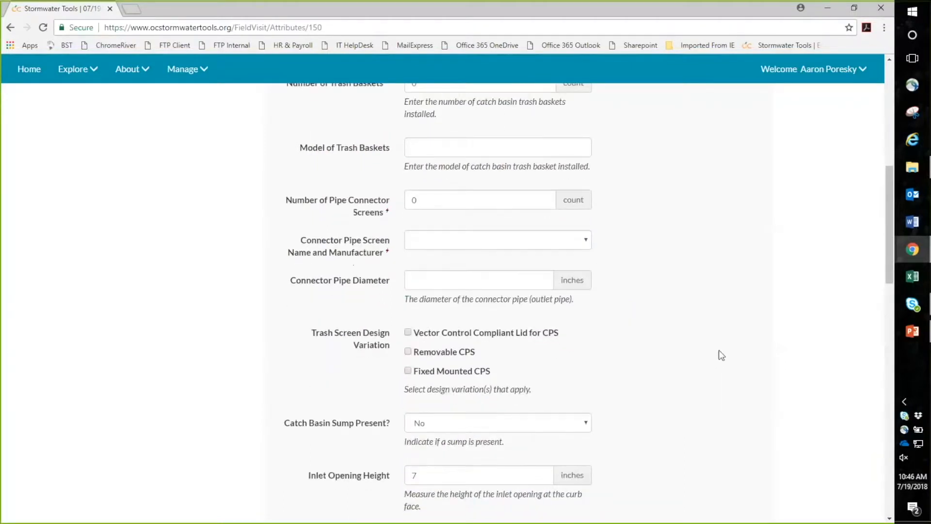
pyautogui.scroll(-1, 722, 365)
pyautogui.scroll(-1, 723, 360)
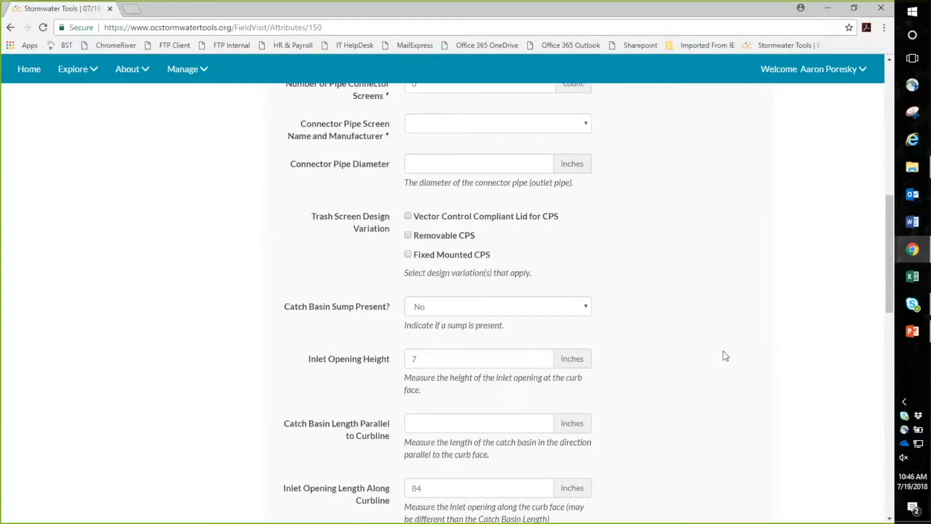
pyautogui.scroll(-2, 724, 351)
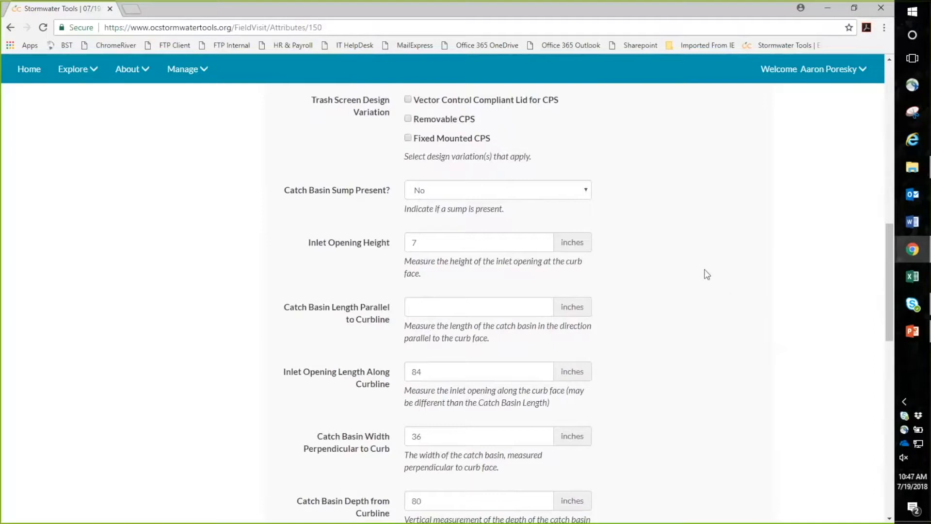
pyautogui.scroll(-1, 722, 278)
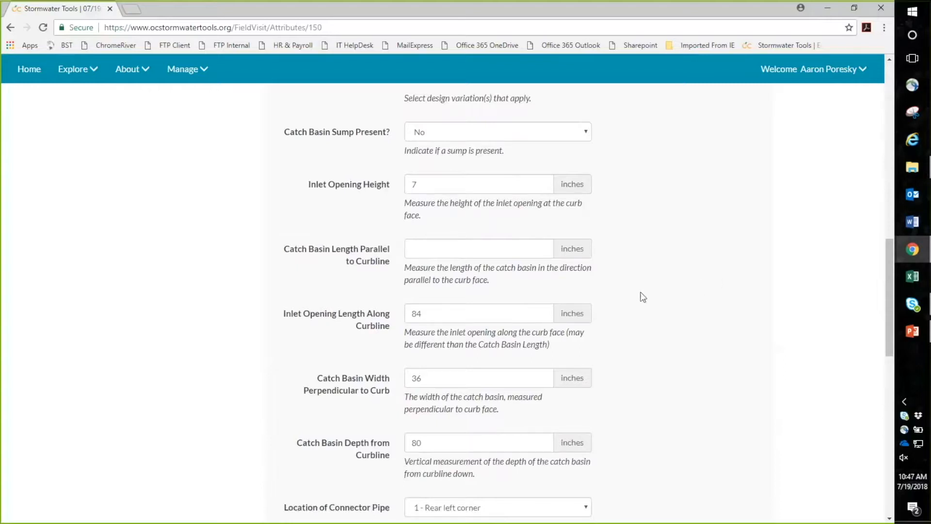
pyautogui.scroll(-3, 655, 291)
pyautogui.scroll(-2, 657, 286)
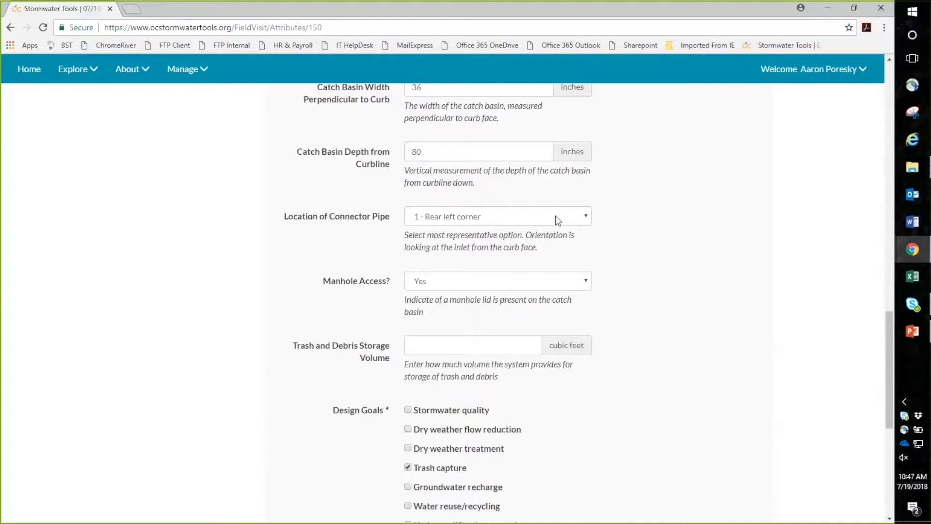
pyautogui.click(556, 217)
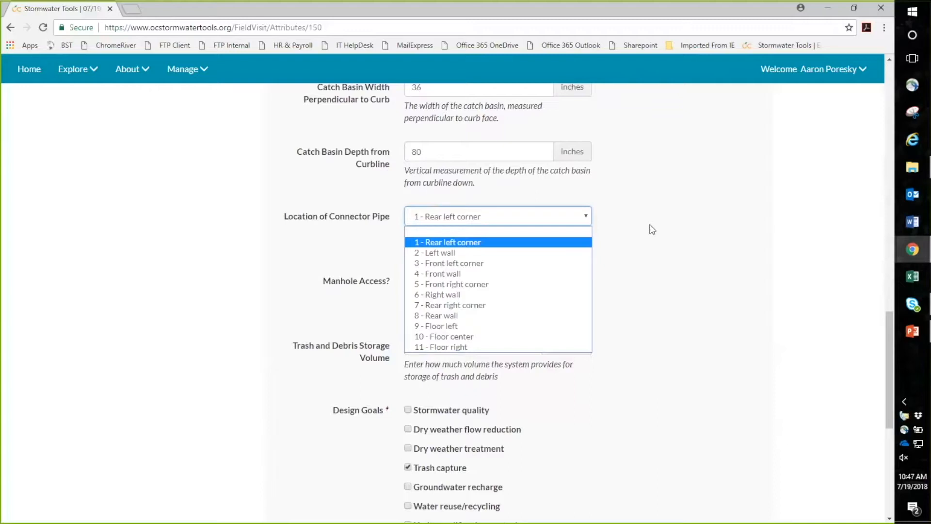
pyautogui.click(668, 256)
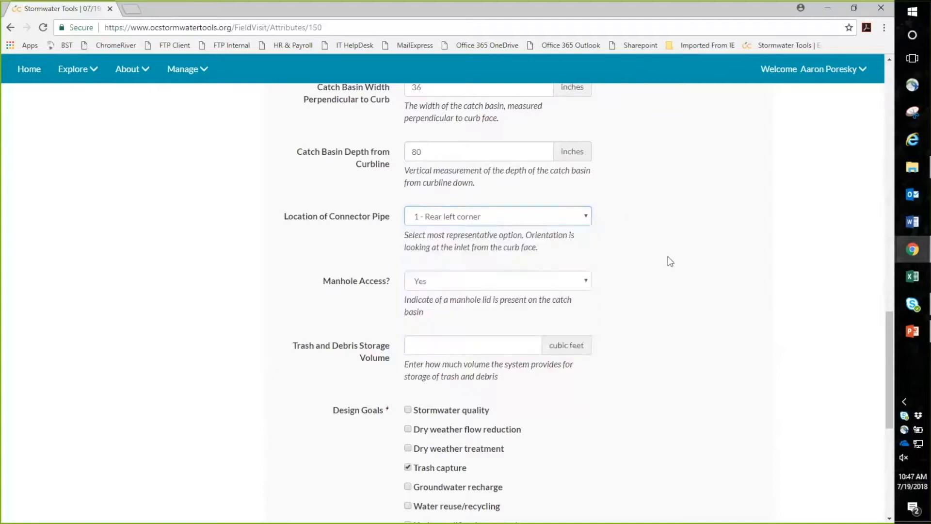
pyautogui.scroll(-1, 665, 258)
pyautogui.scroll(-1, 668, 258)
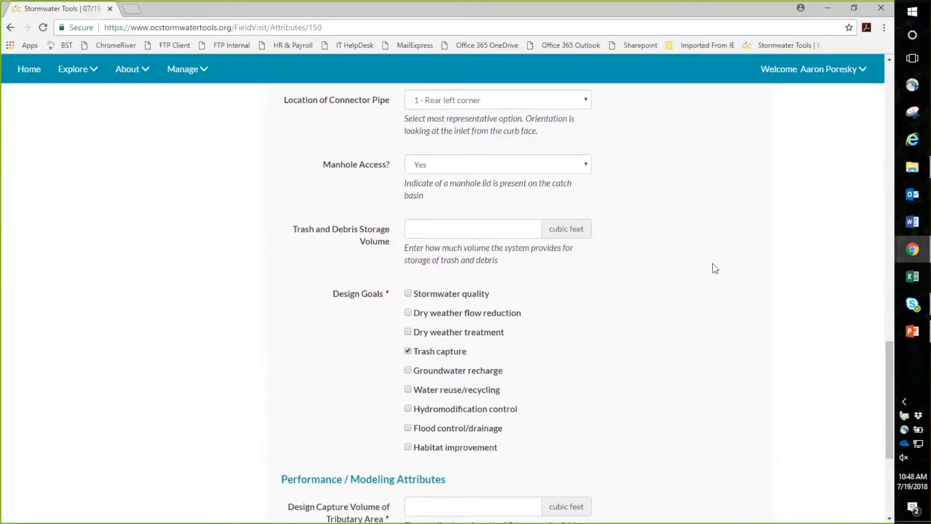
# Step: Review the Performance / Modeling Attributes at the end of the form, then save the inventory attributes and continue to the Assessment
pyautogui.scroll(-2, 715, 287)
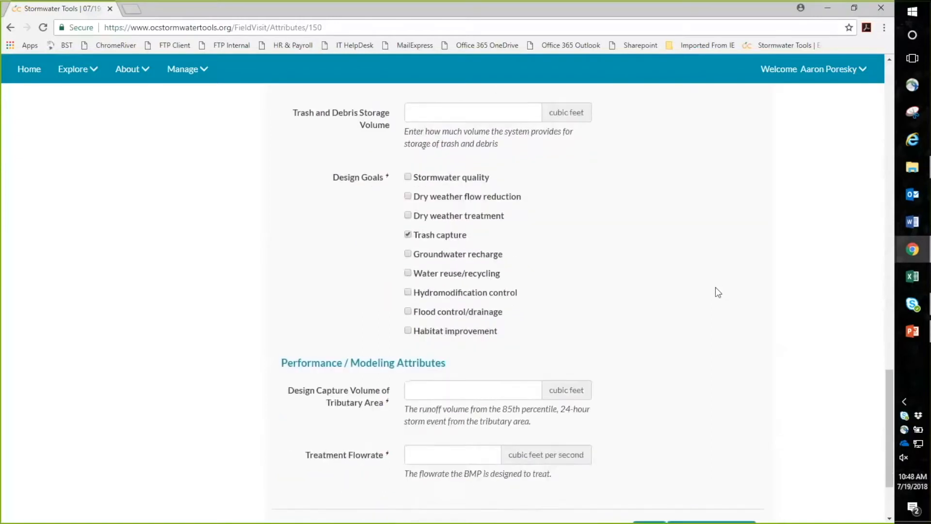
pyautogui.scroll(-2, 718, 293)
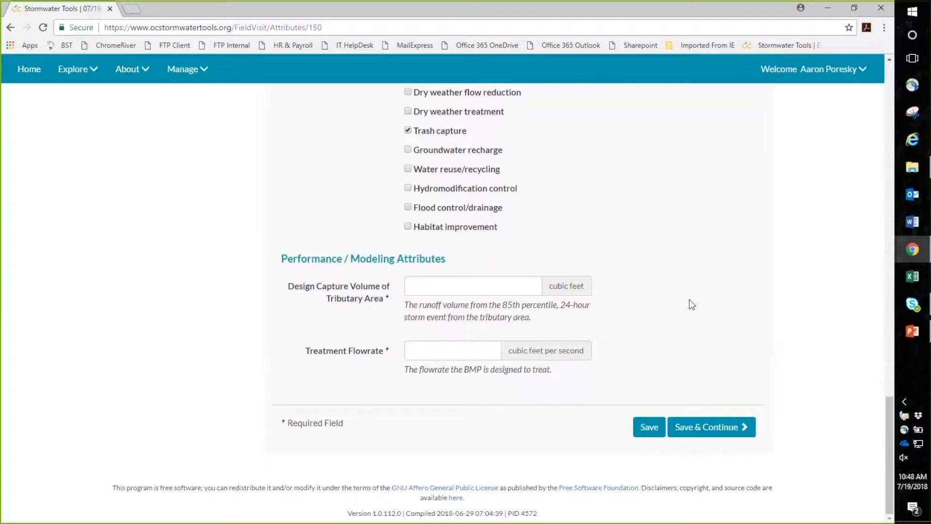
pyautogui.scroll(15, 698, 333)
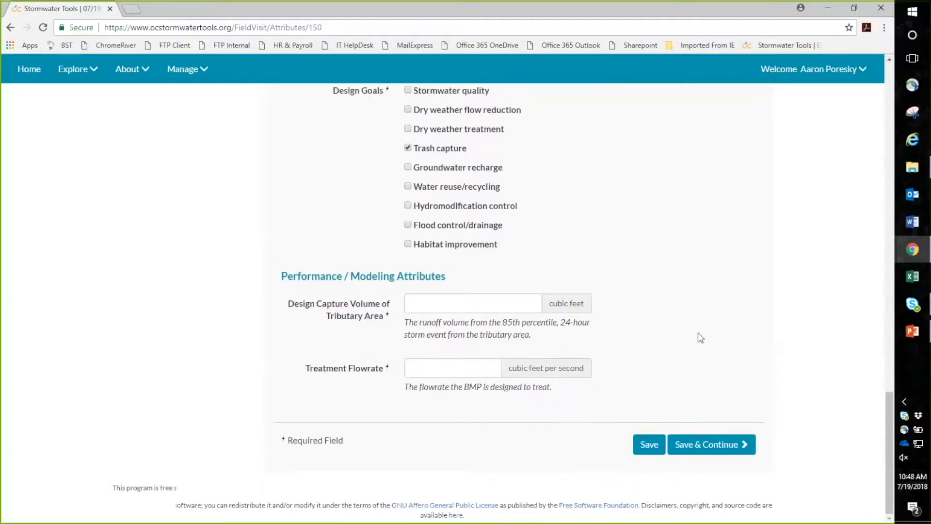
pyautogui.scroll(10, 700, 330)
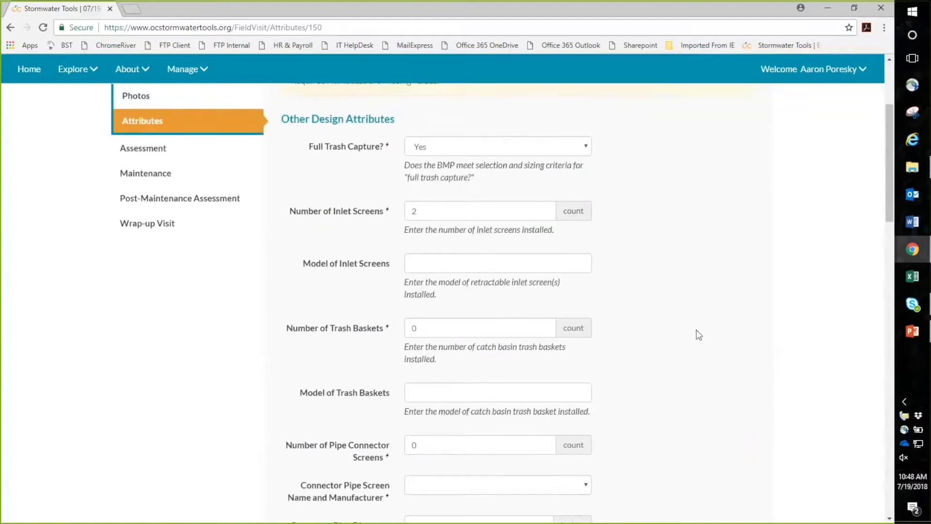
pyautogui.scroll(-20, 700, 334)
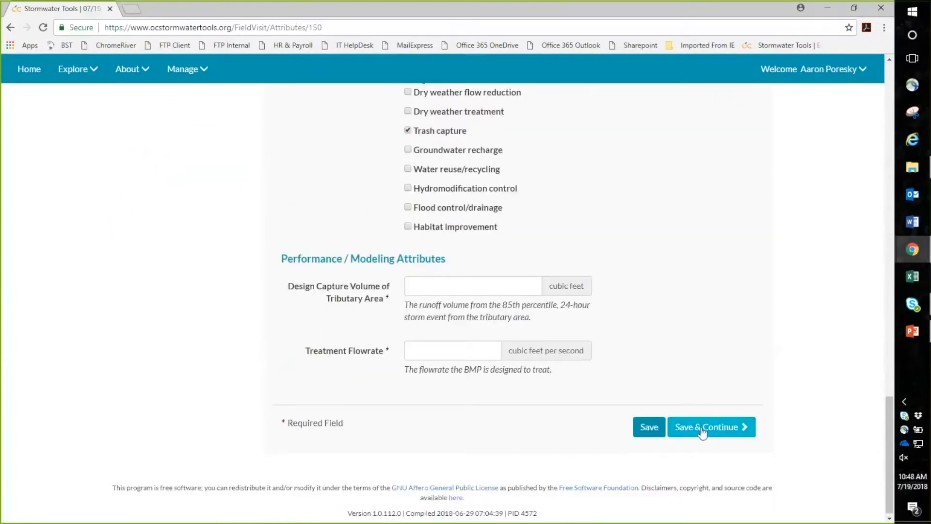
pyautogui.scroll(6, 698, 396)
pyautogui.scroll(-6, 717, 377)
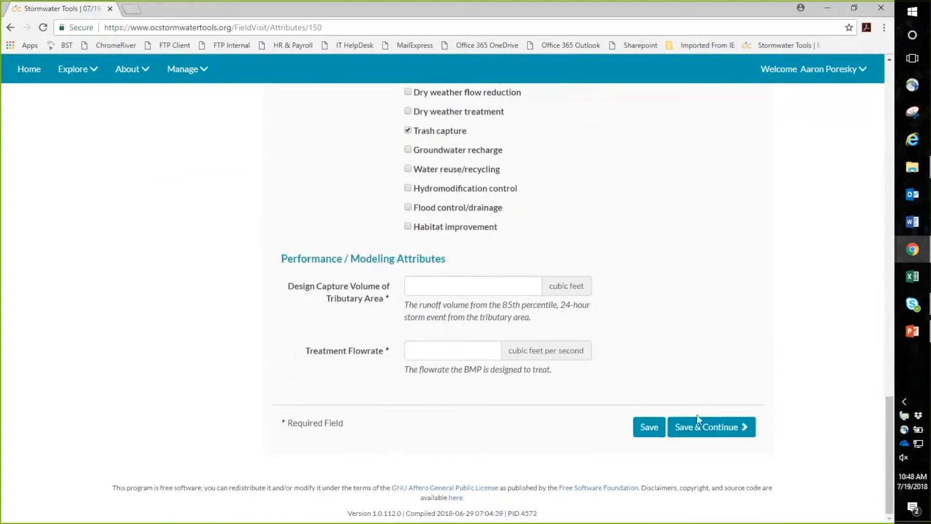
pyautogui.click(697, 427)
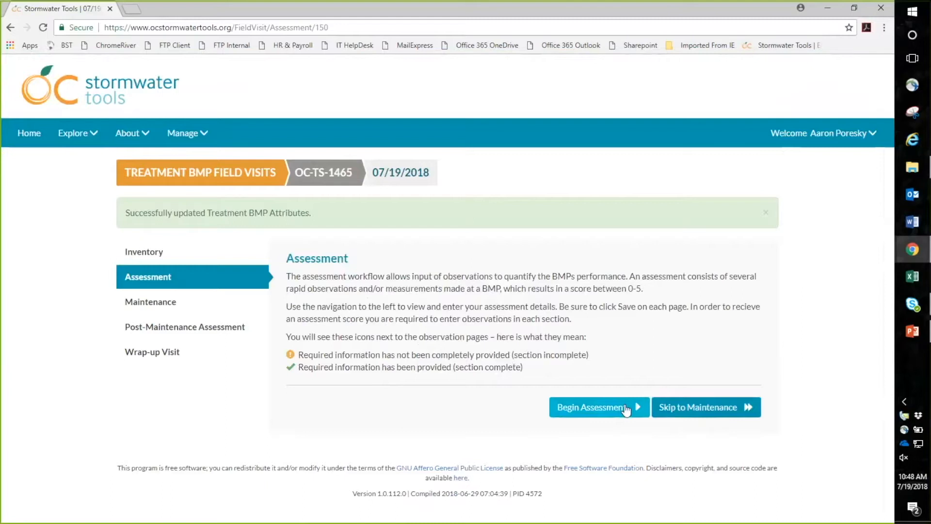
# Step: Begin the assessment and save both the Inlet Condition and the Outlet Condition as PASS: No damage or clog present
pyautogui.click(605, 413)
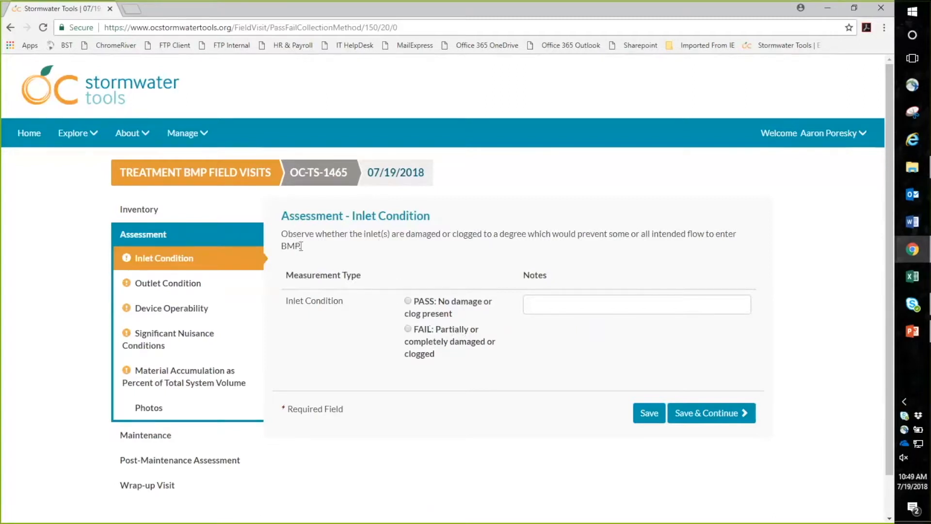
pyautogui.click(408, 301)
pyautogui.click(704, 419)
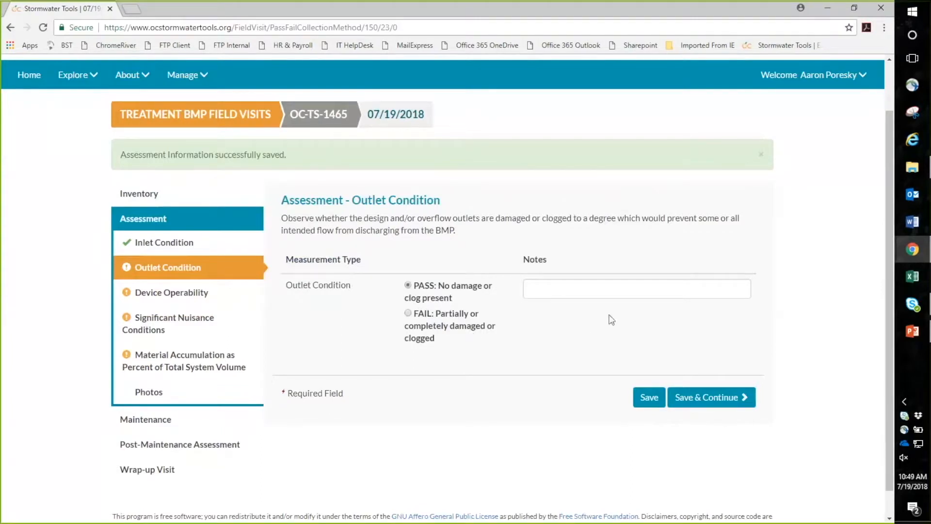
pyautogui.click(700, 398)
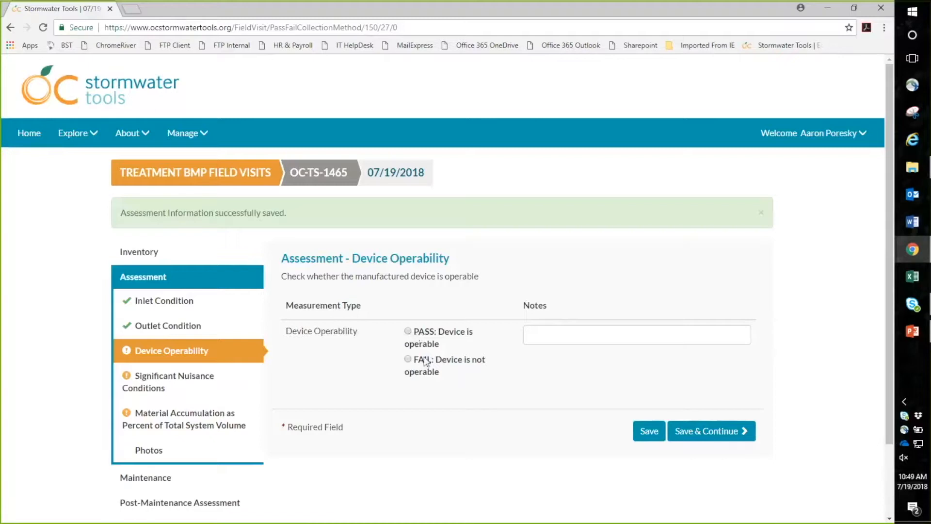
# Step: Record Device Operability as PASS: Device is operable and Nuisance Conditions as PASS: No Nuisance is present, saving each
pyautogui.click(408, 331)
pyautogui.click(723, 431)
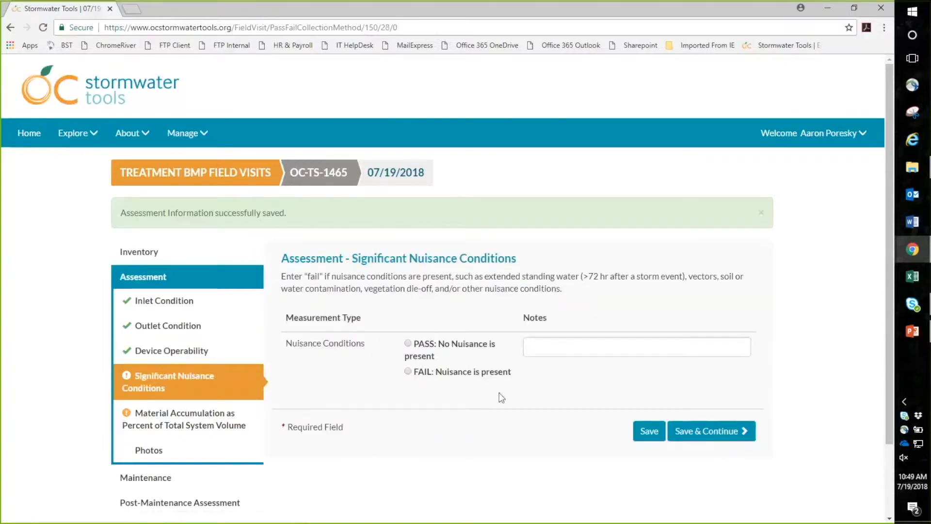
pyautogui.scroll(-2, 453, 341)
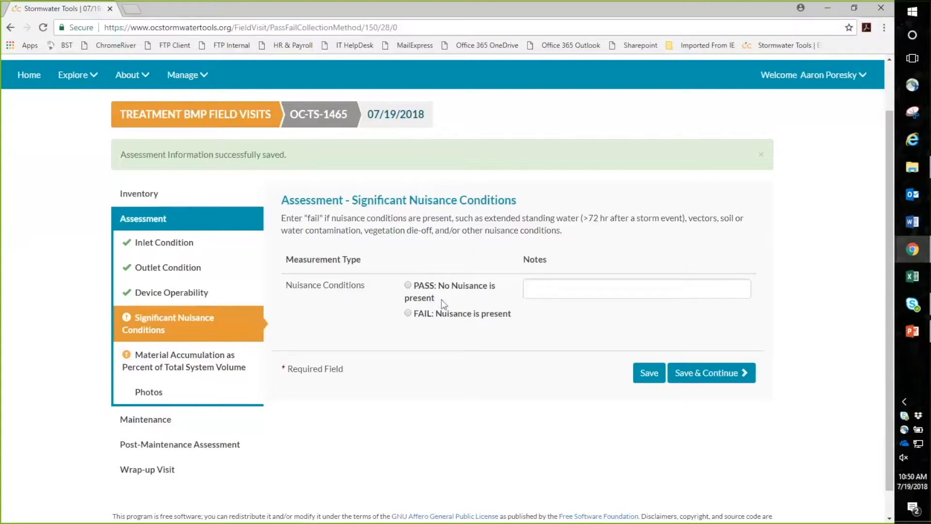
pyautogui.click(419, 291)
pyautogui.click(718, 374)
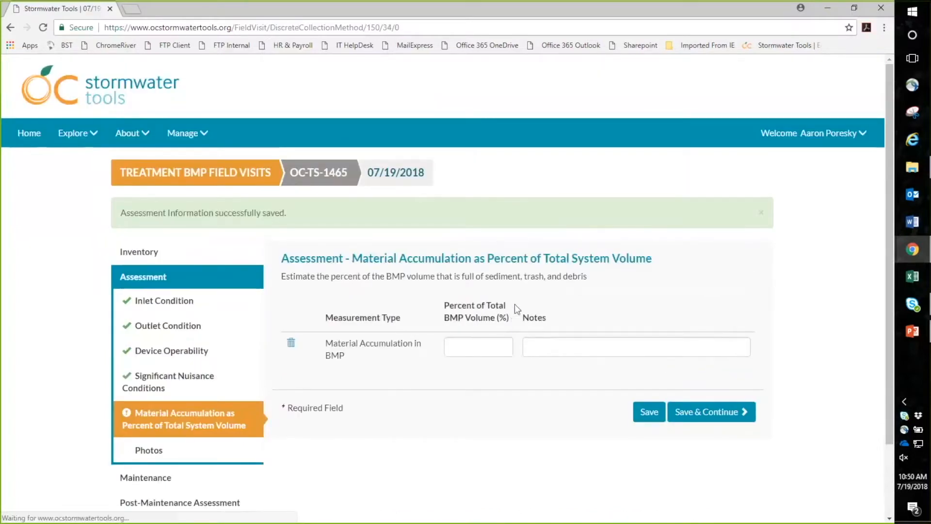
# Step: Set Material Accumulation in BMP to 25 percent of total volume, leave its notes blank, and save and continue
pyautogui.scroll(-1, 680, 275)
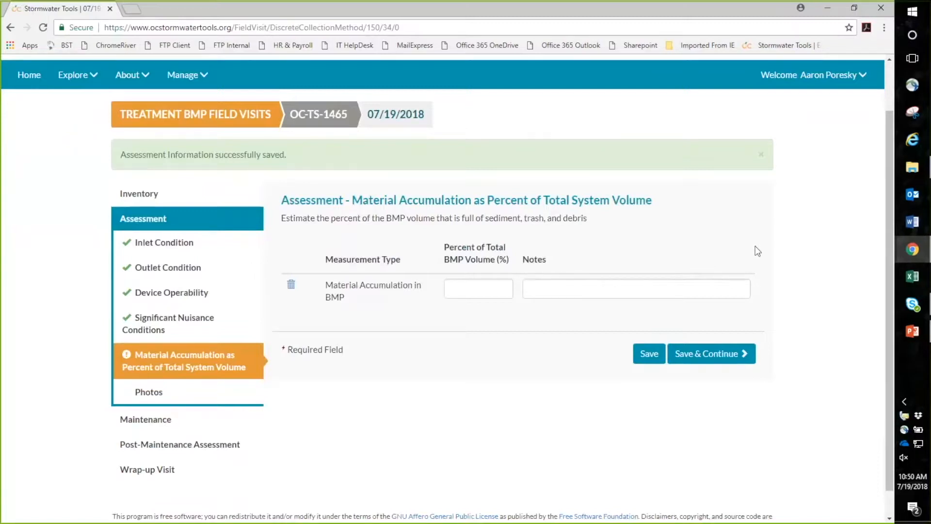
pyautogui.click(493, 290)
pyautogui.write('25')
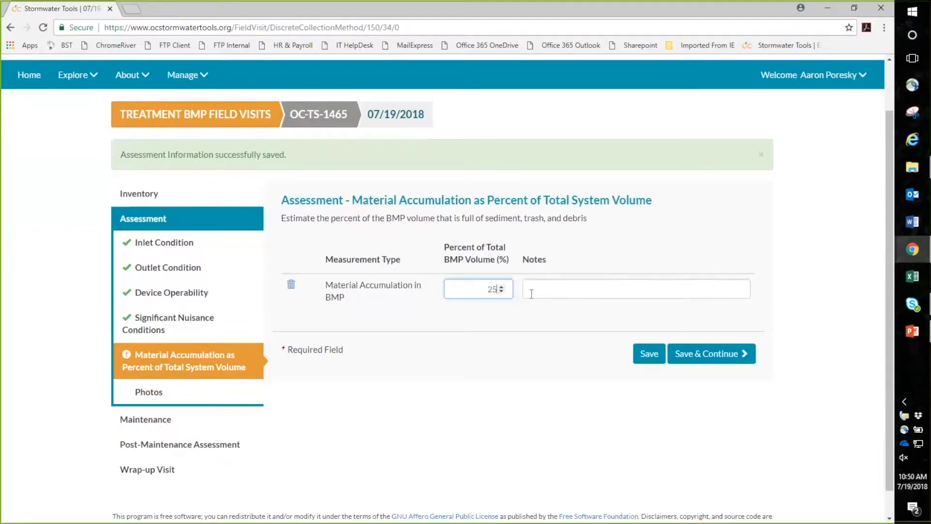
pyautogui.click(556, 292)
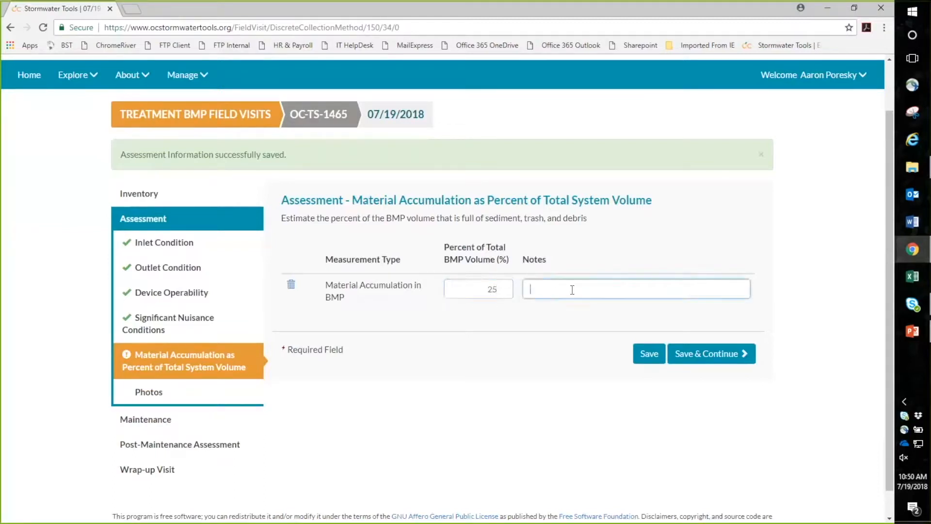
pyautogui.click(708, 360)
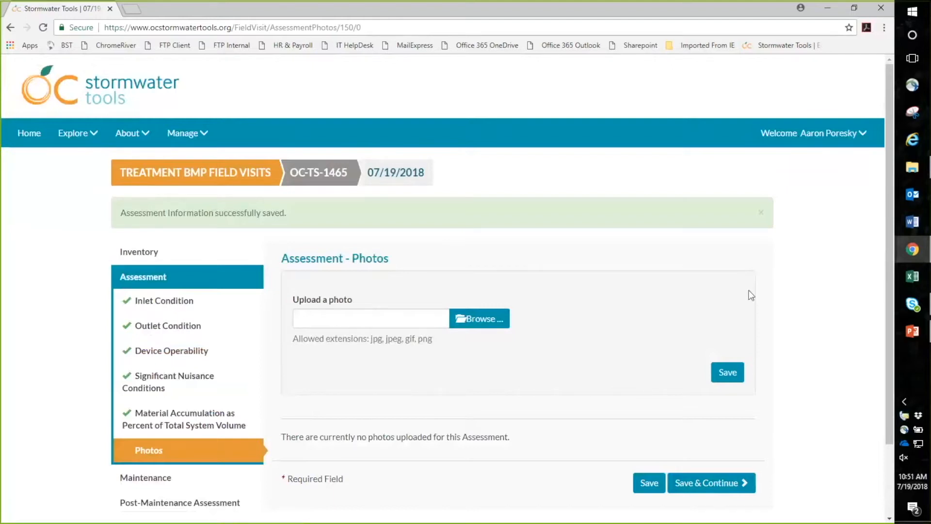
# Step: Save the assessment Photos section without uploading a photo and create a maintenance record for the visit
pyautogui.scroll(-1, 661, 319)
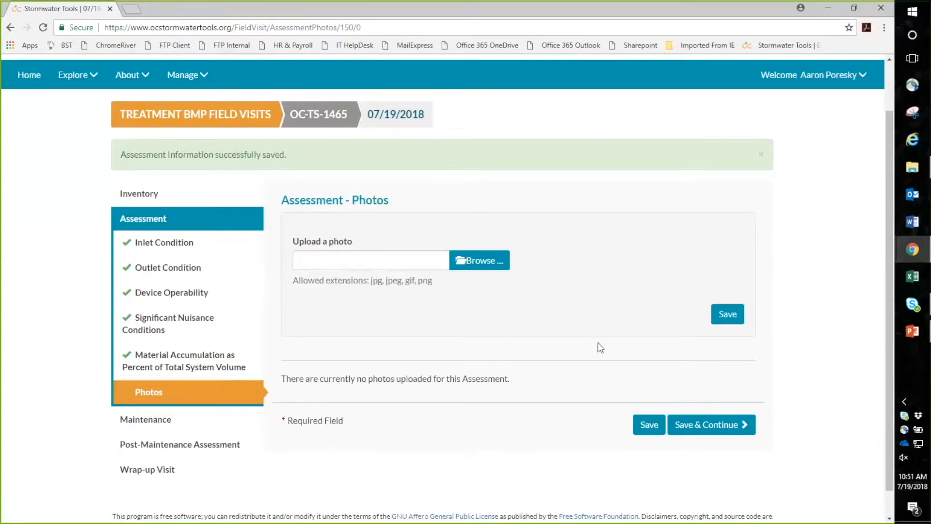
pyautogui.click(703, 426)
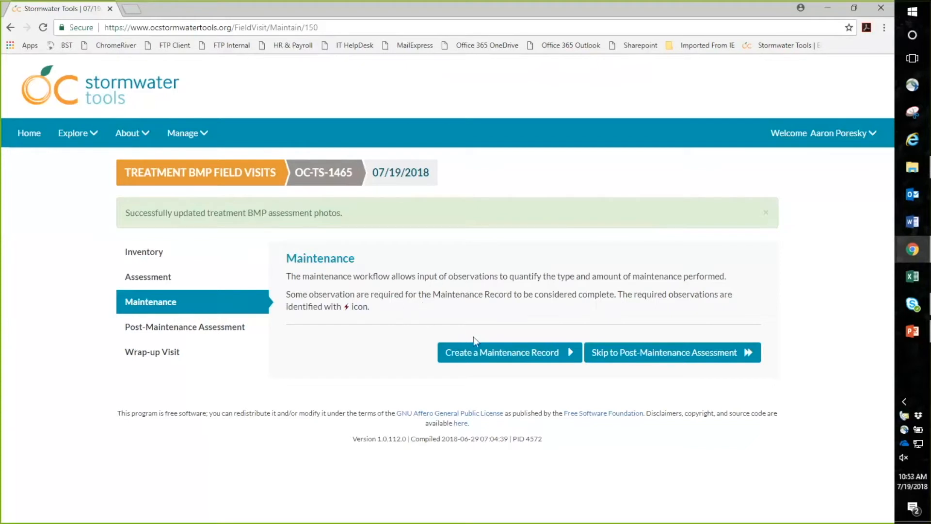
pyautogui.click(502, 358)
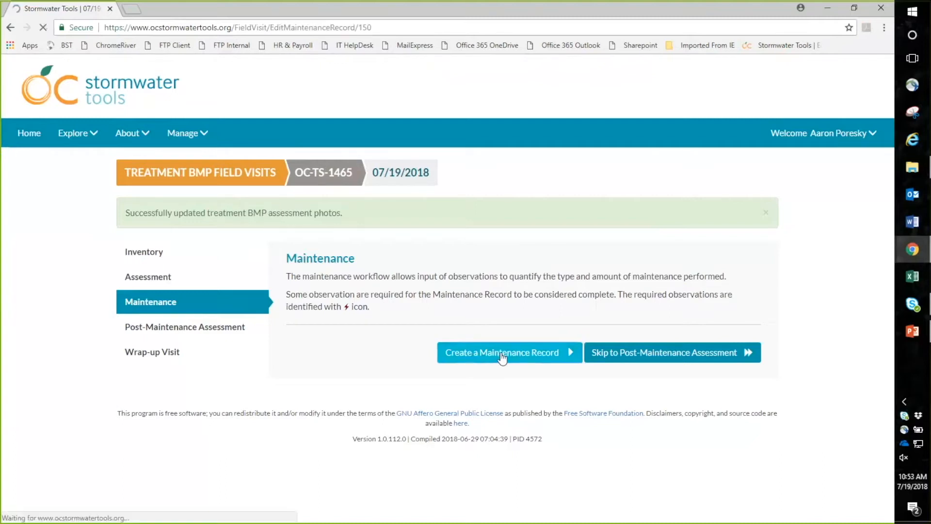
# Step: Set the Maintenance Type to Routine and leave the Description blank
pyautogui.click(450, 245)
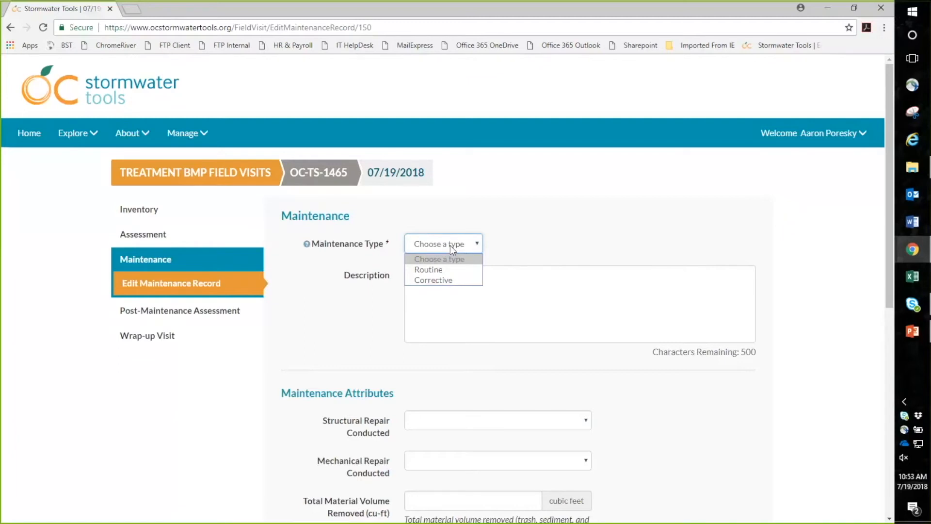
pyautogui.click(441, 270)
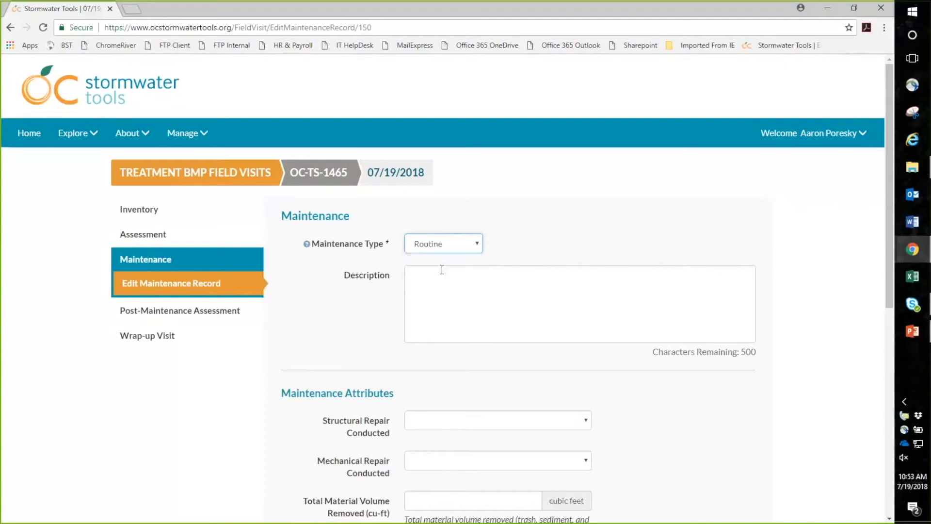
pyautogui.click(473, 298)
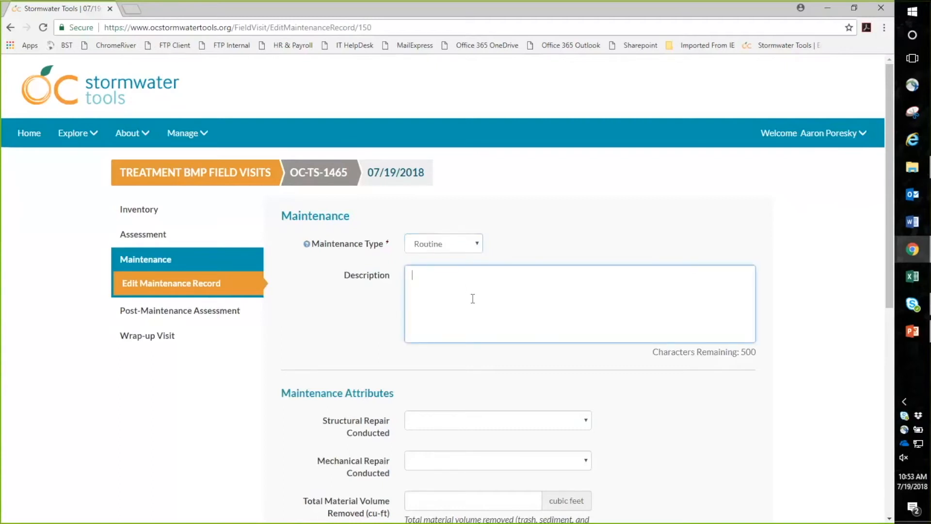
pyautogui.click(773, 269)
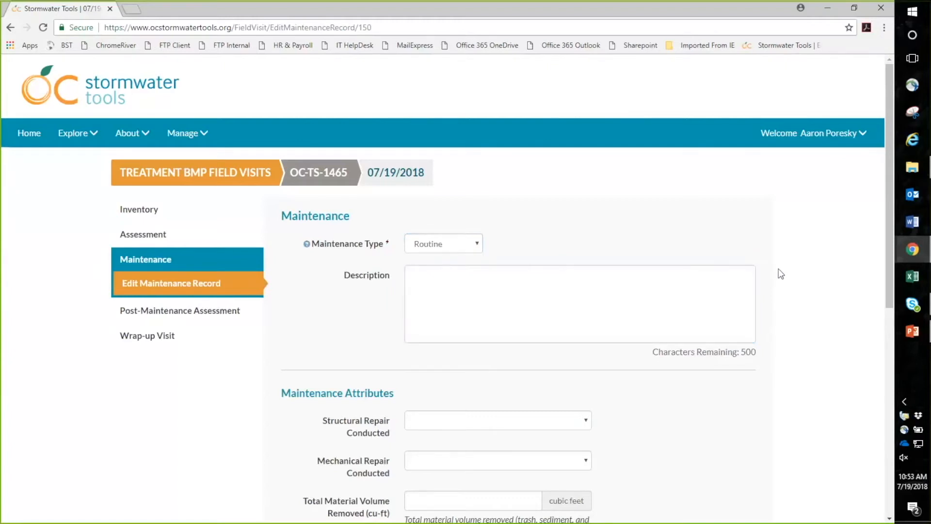
# Step: Look over the Maintenance Attributes and set Total Material Volume Removed to 40 cubic feet, leaving the gallons field blank
pyautogui.scroll(-2, 781, 304)
pyautogui.scroll(-1, 639, 280)
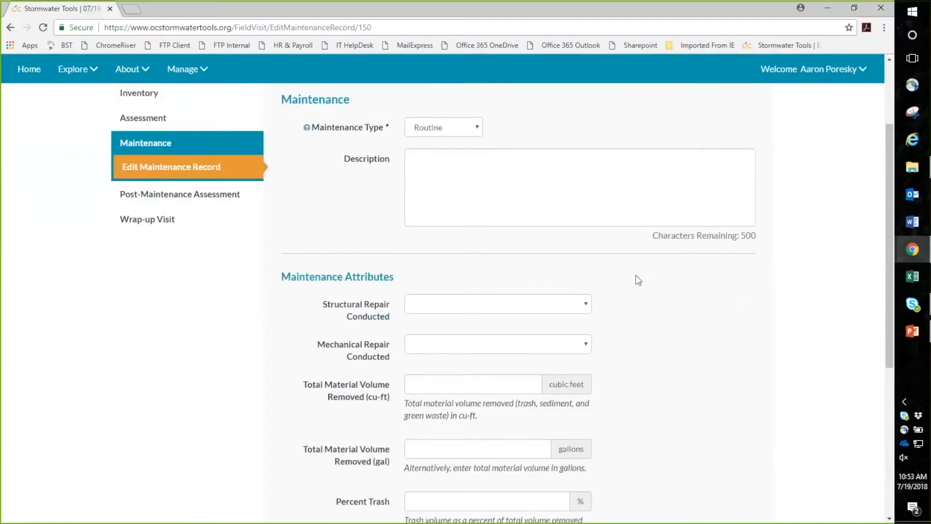
pyautogui.scroll(-3, 715, 304)
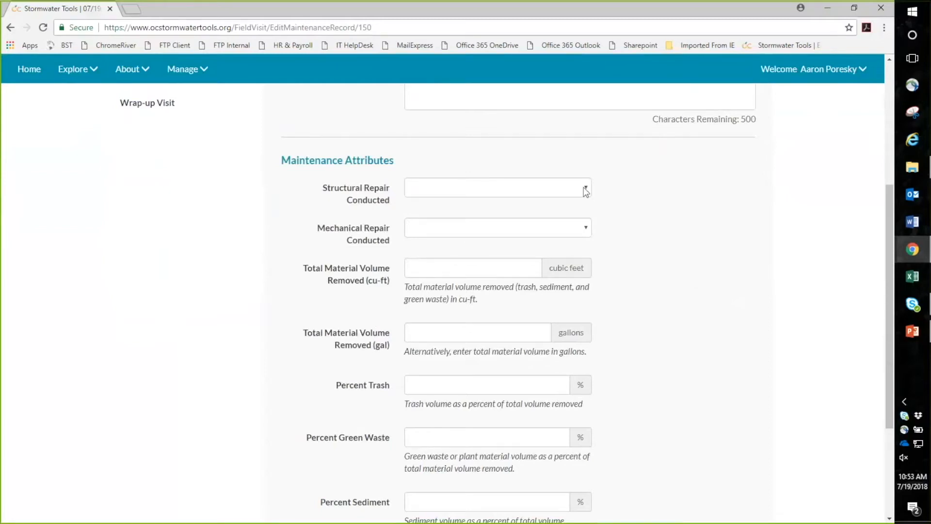
pyautogui.scroll(5, 557, 208)
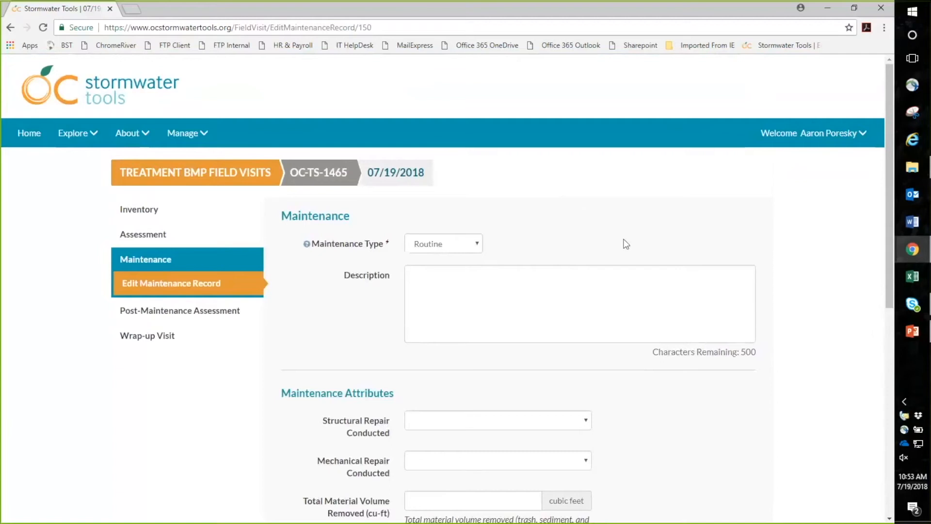
pyautogui.scroll(-1, 689, 291)
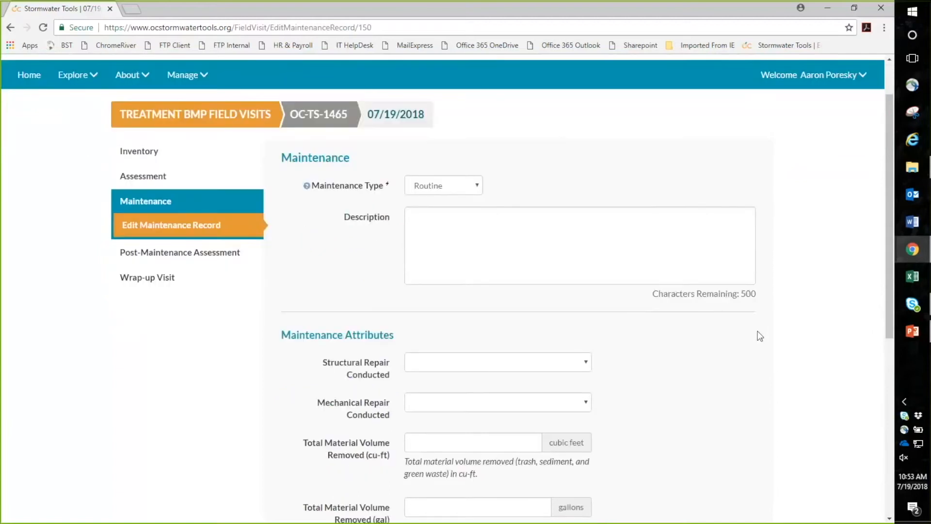
pyautogui.scroll(-1, 750, 339)
pyautogui.scroll(-2, 738, 357)
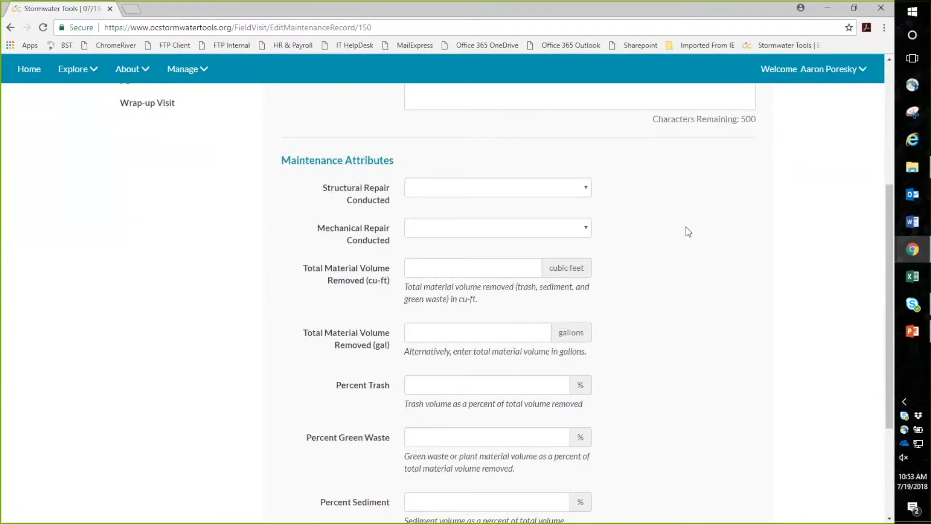
pyautogui.click(461, 268)
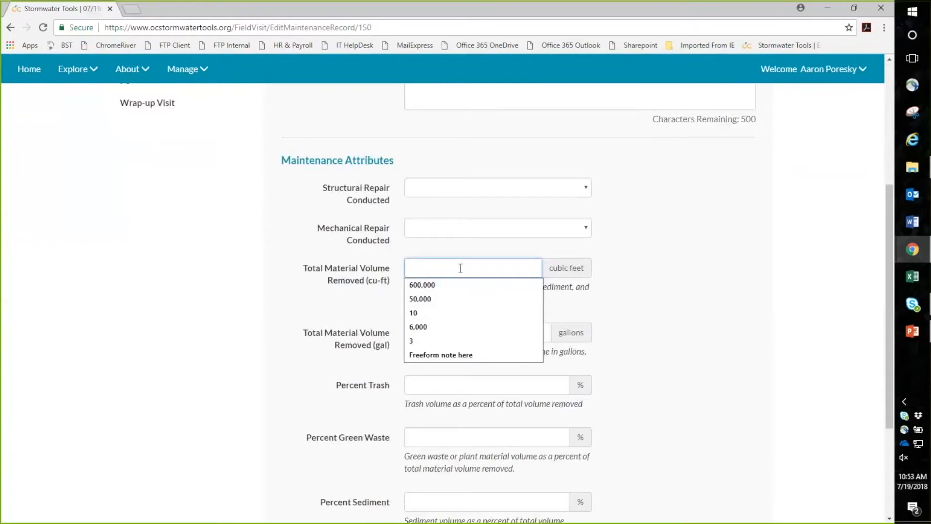
pyautogui.write('40')
pyautogui.click(644, 321)
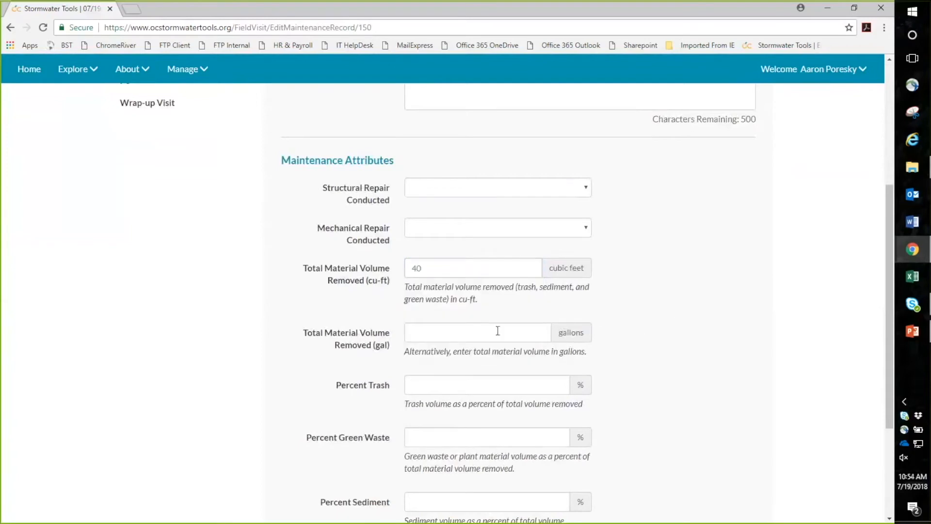
pyautogui.click(440, 334)
pyautogui.hotkey('shift', 'Tab')
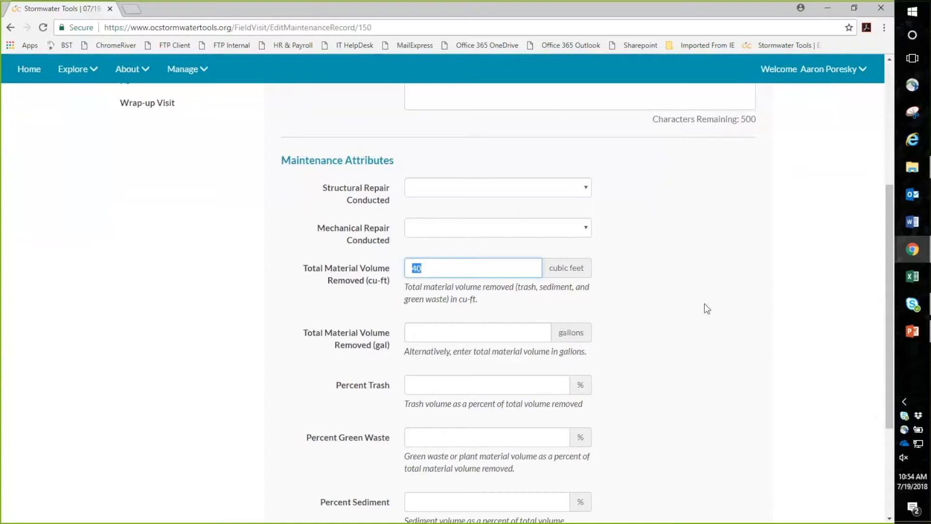
pyautogui.click(696, 318)
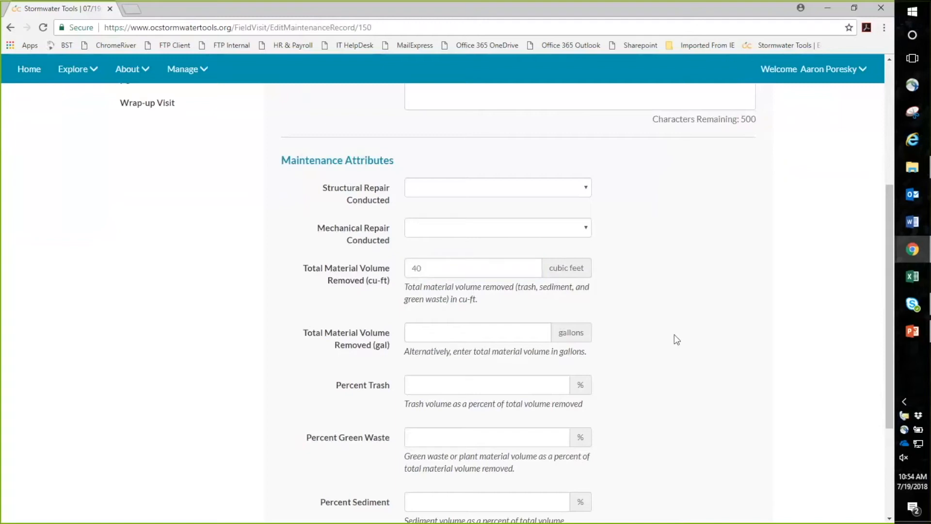
# Step: Set Percent Trash to 20, Percent Green Waste to 40 and Percent Sediment to 40 in the Maintenance Attributes
pyautogui.scroll(-1, 712, 366)
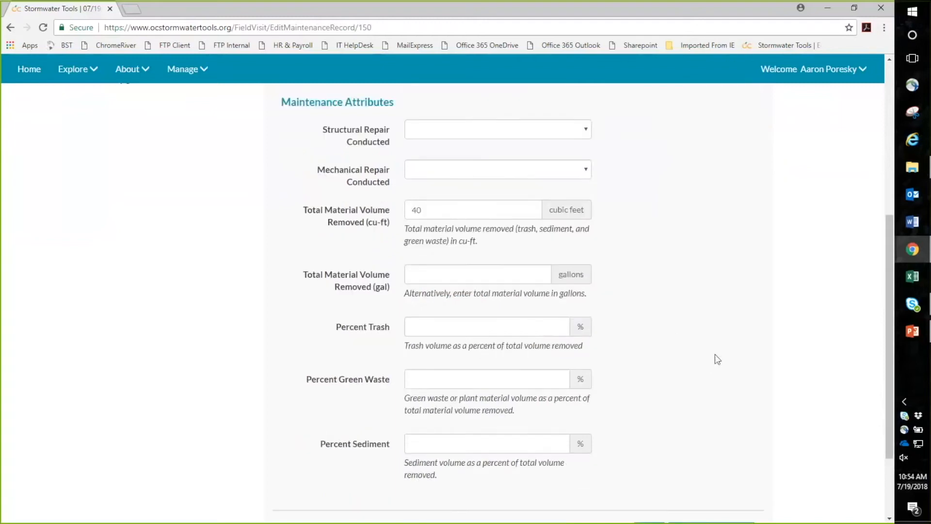
pyautogui.click(504, 330)
pyautogui.scroll(-1, 678, 328)
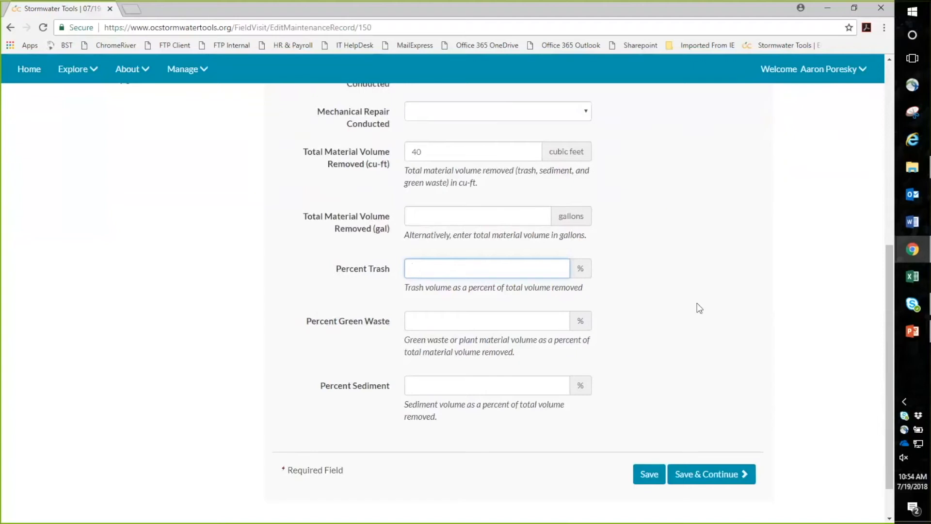
pyautogui.scroll(-1, 556, 268)
pyautogui.moveTo(480, 270); pyautogui.dragTo(408, 270)
pyautogui.press('BackSpace')
pyautogui.write('20')
pyautogui.click(443, 322)
pyautogui.write('40')
pyautogui.click(619, 354)
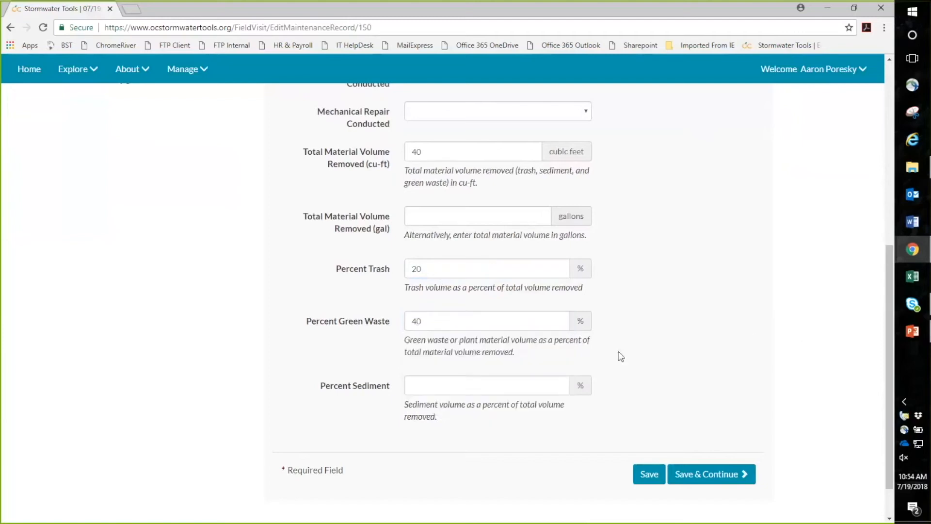
pyautogui.click(471, 381)
pyautogui.write('40')
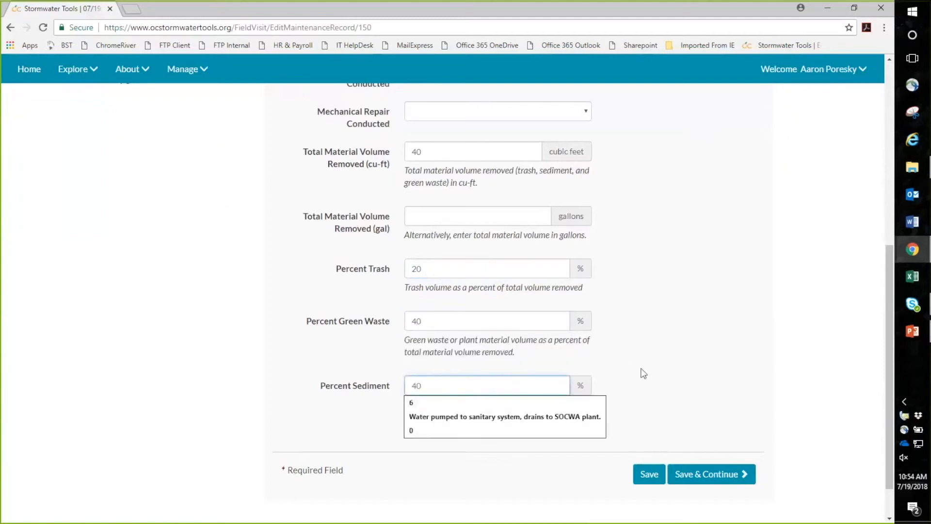
pyautogui.click(643, 374)
pyautogui.scroll(-1, 713, 366)
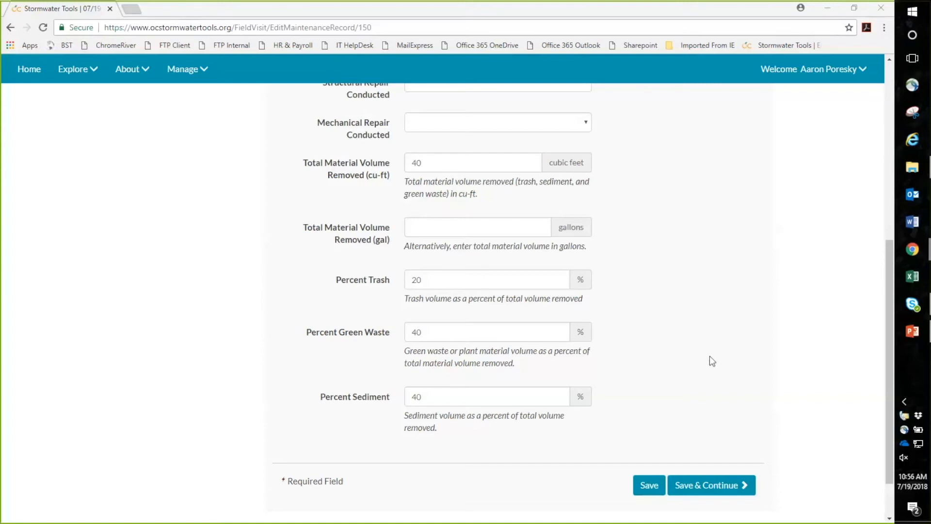
# Step: Review the maintenance attributes, save the maintenance record and begin the post-maintenance assessment
pyautogui.scroll(2, 772, 301)
pyautogui.scroll(1, 771, 301)
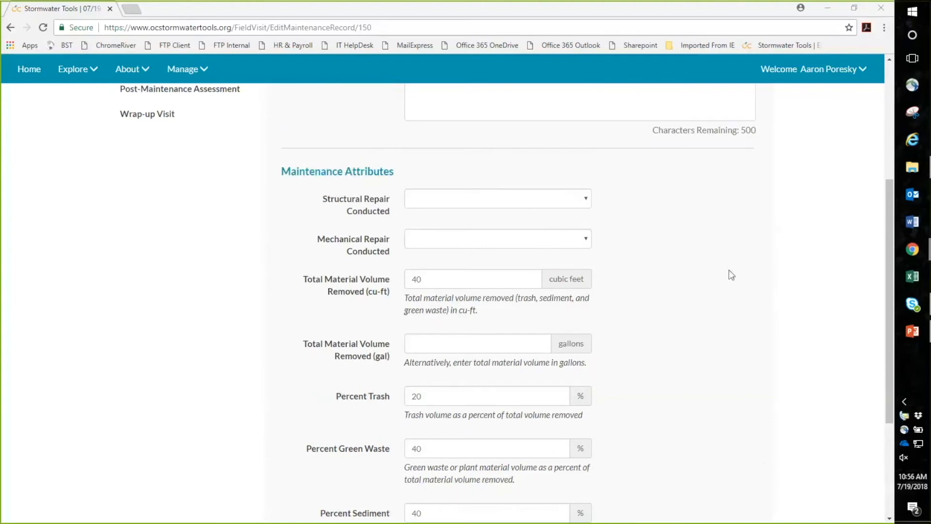
pyautogui.scroll(-1, 737, 302)
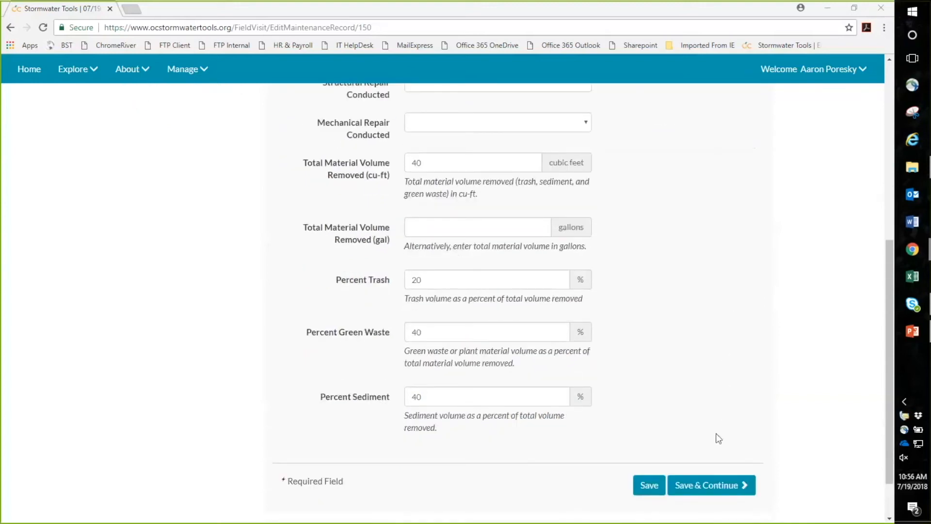
pyautogui.click(712, 485)
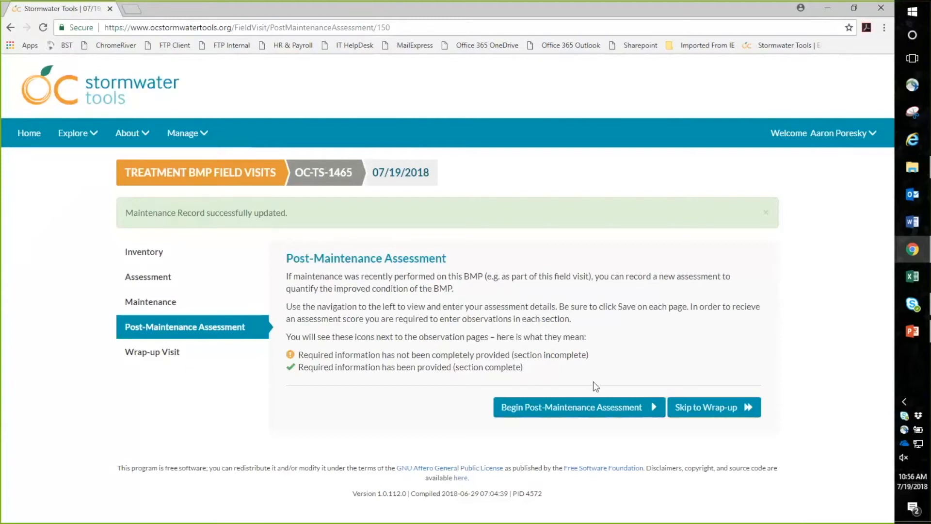
pyautogui.click(602, 410)
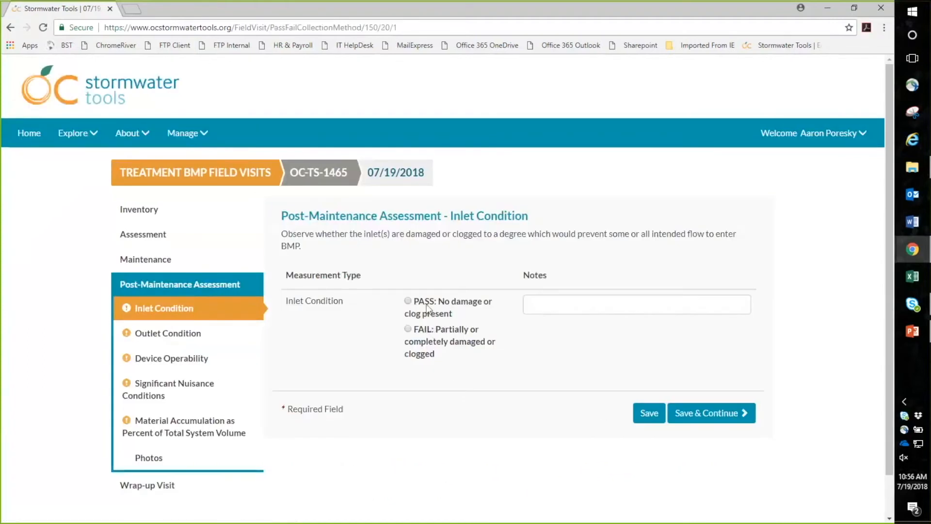
# Step: Rate the post-maintenance Inlet Condition and Outlet Condition as PASS with blank notes, saving and continuing after each
pyautogui.click(435, 303)
pyautogui.click(706, 415)
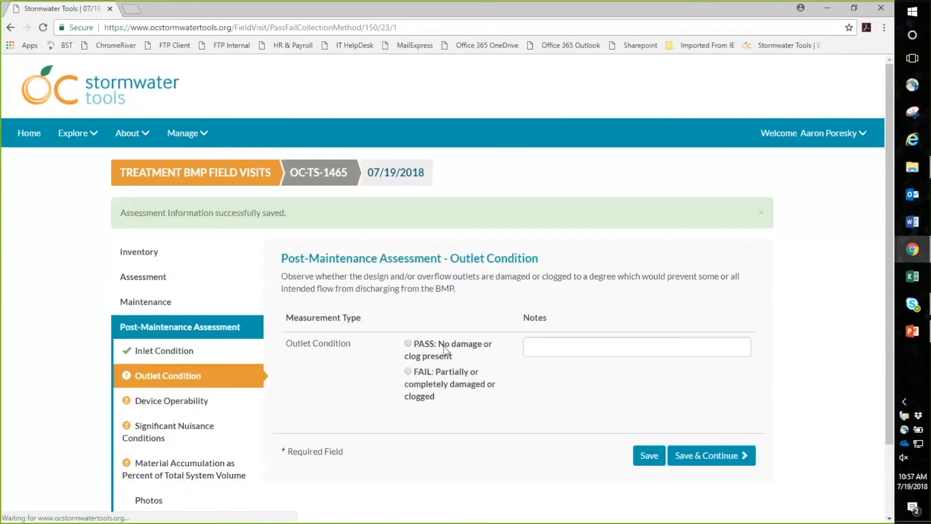
pyautogui.click(445, 349)
pyautogui.click(705, 454)
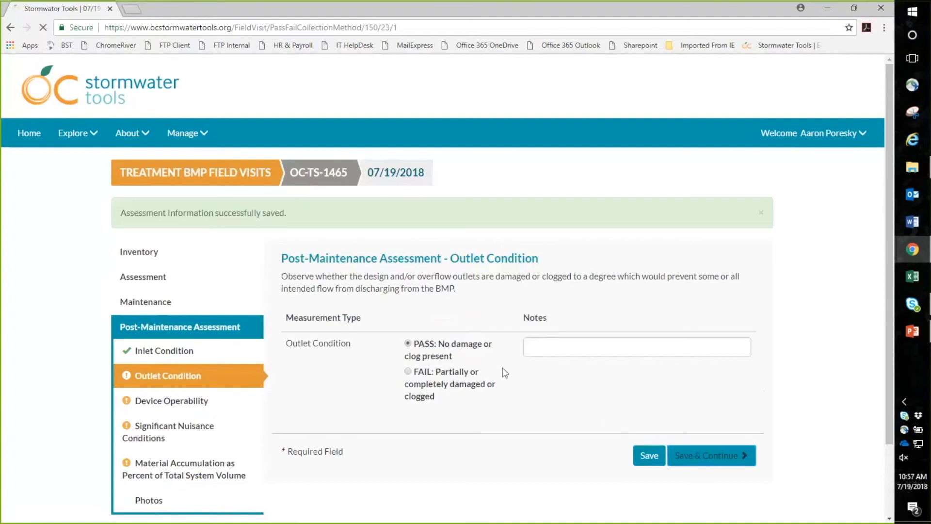
# Step: Rate the post-maintenance Device Operability and Significant Nuisance Conditions as PASS with blank notes, saving and continuing after each
pyautogui.click(426, 342)
pyautogui.click(698, 432)
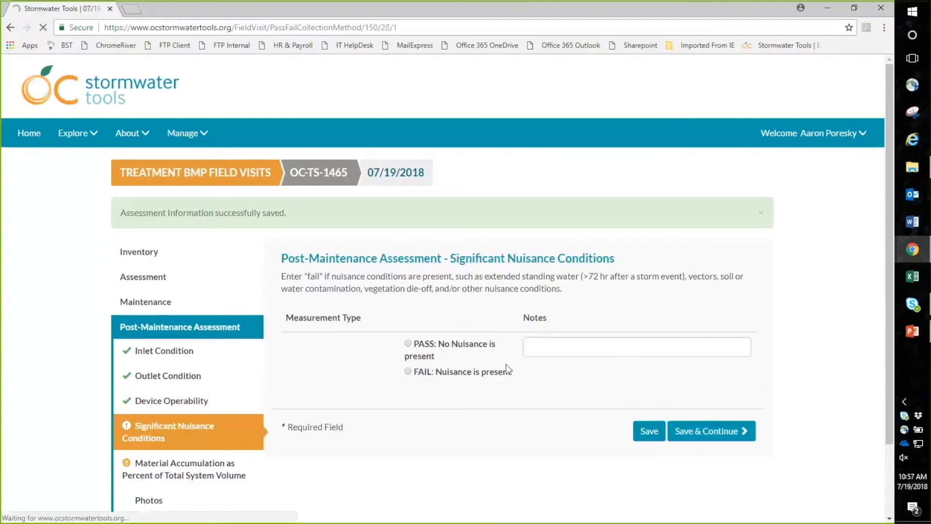
pyautogui.click(441, 349)
pyautogui.click(707, 431)
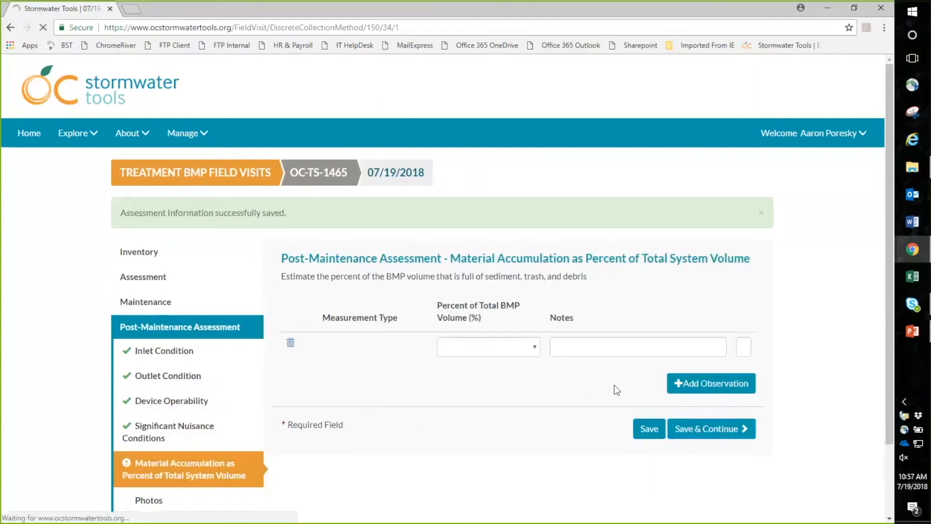
# Step: Set post-maintenance Material Accumulation in BMP to 0 percent, and save both that section and Photos without uploading a photo
pyautogui.click(486, 350)
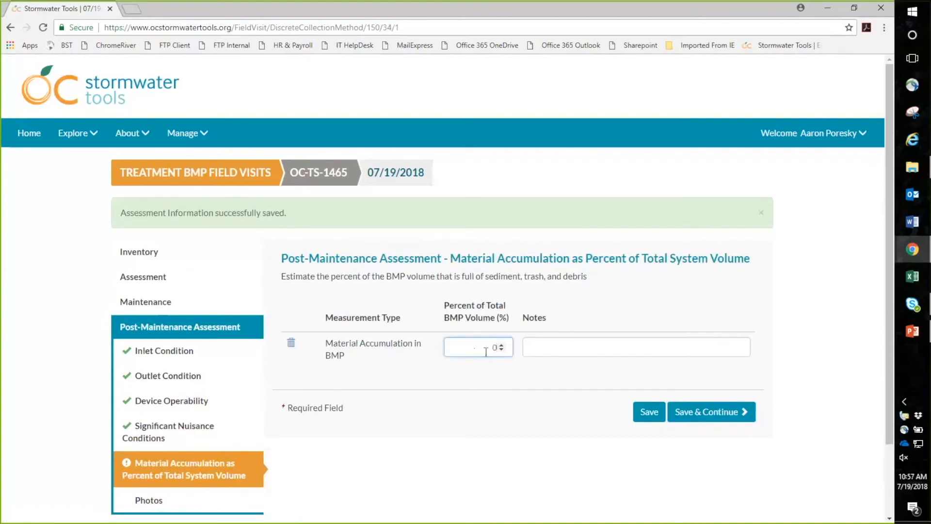
pyautogui.click(706, 418)
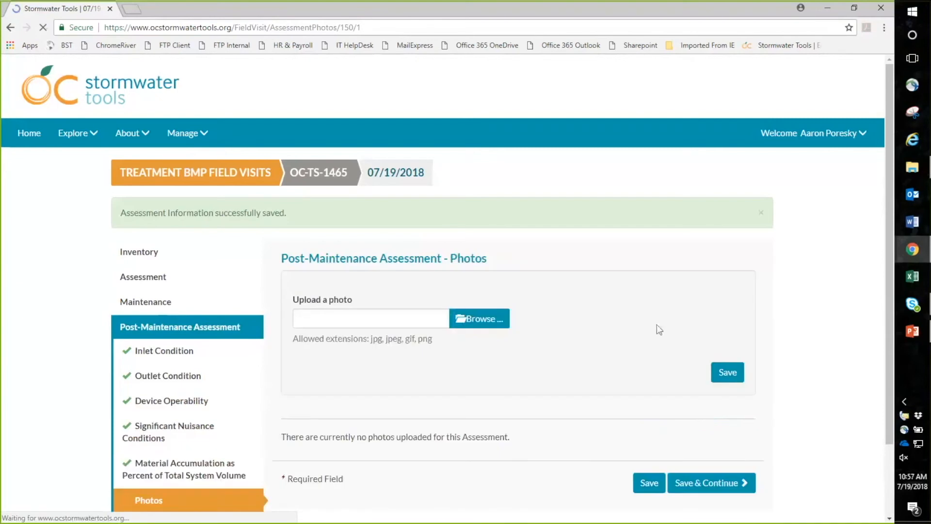
pyautogui.scroll(-1, 650, 337)
pyautogui.click(716, 426)
# Step: Review the visit overview and details on the wrap-up page and finalize the visit
pyautogui.scroll(-3, 817, 363)
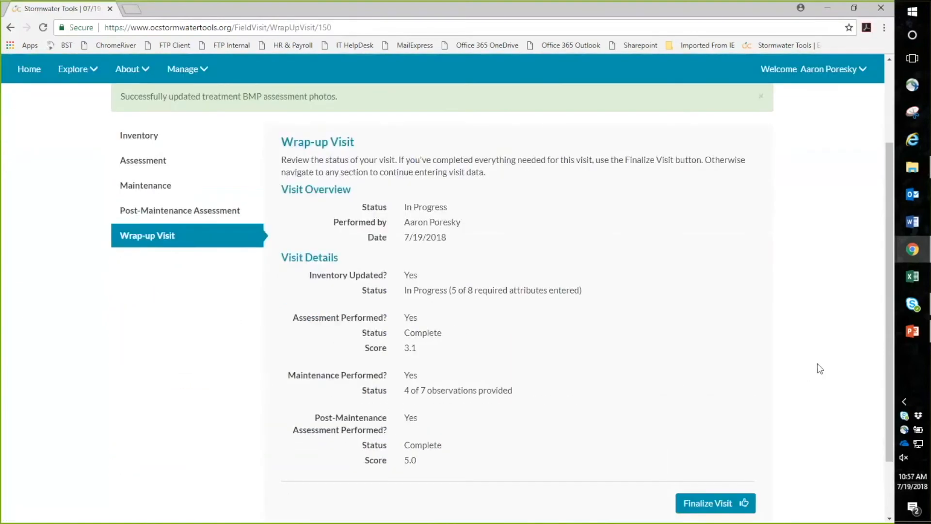
pyautogui.scroll(1, 808, 374)
pyautogui.scroll(-1, 454, 318)
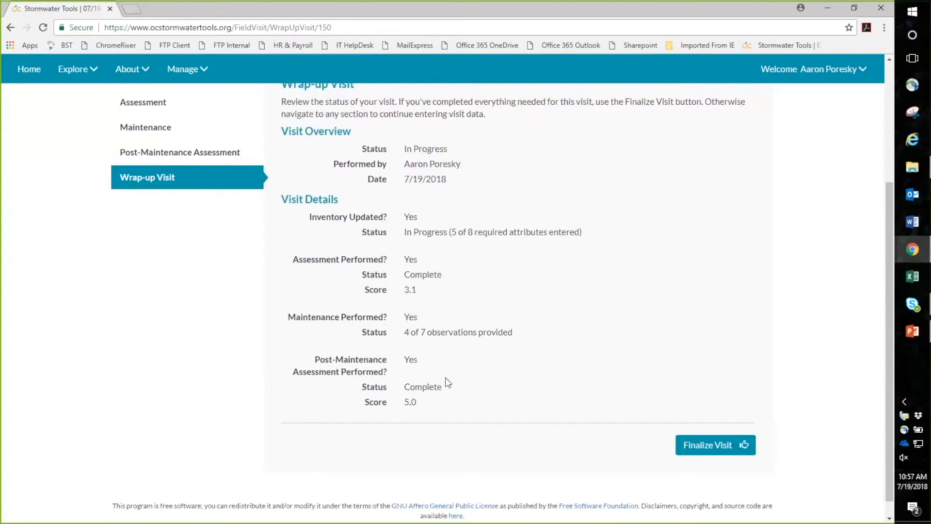
pyautogui.click(714, 450)
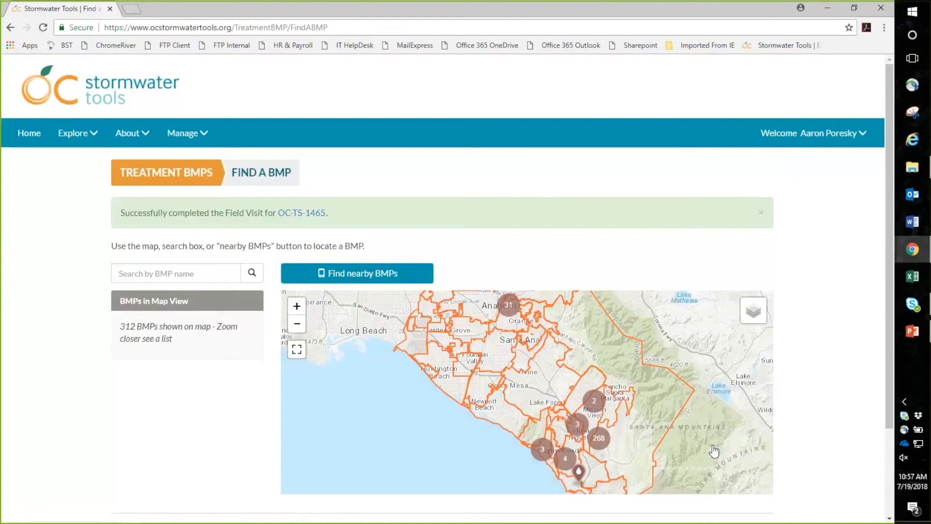
# Step: Search the BMP names for 1465 and select OC-TS-1465 to locate it on the map
pyautogui.click(149, 273)
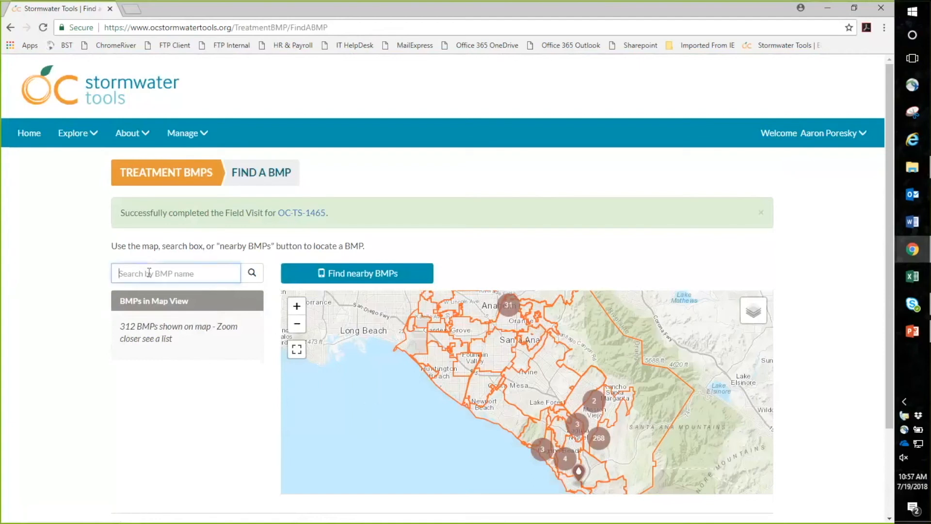
pyautogui.write('14')
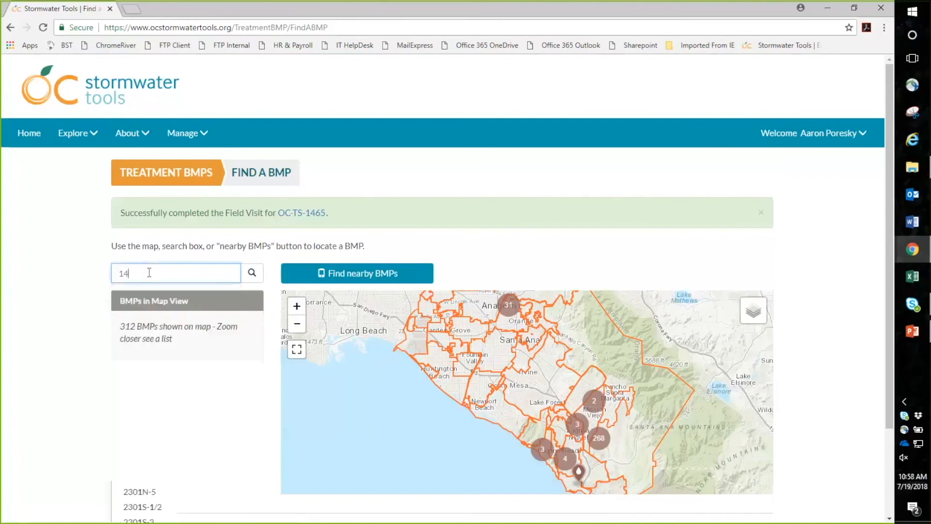
pyautogui.write('65')
pyautogui.click(156, 294)
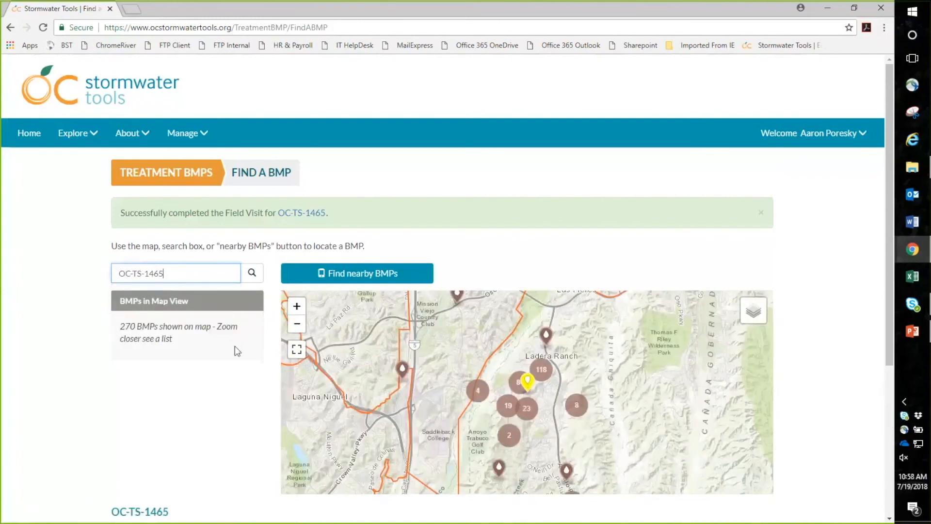
# Step: Open the details of BMP OC-TS-1465 and examine its Field Visits table
pyautogui.scroll(-5, 806, 348)
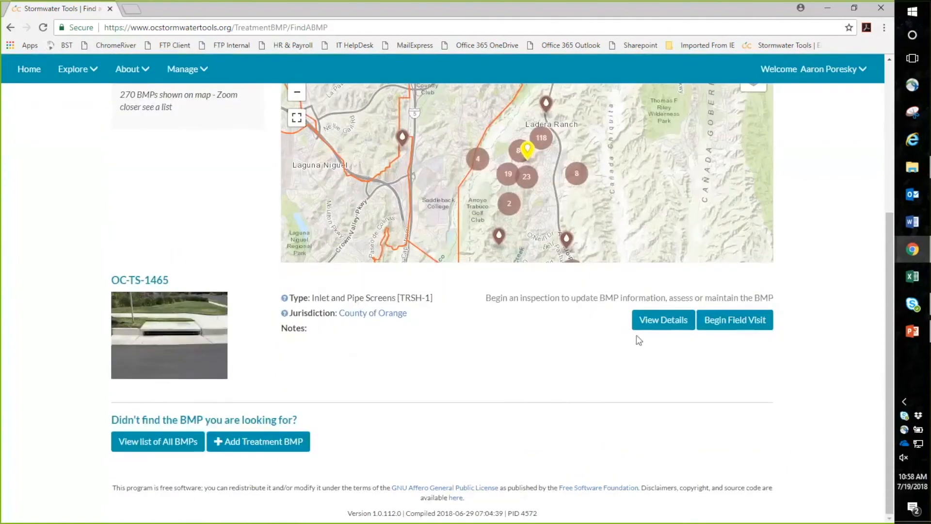
pyautogui.click(650, 327)
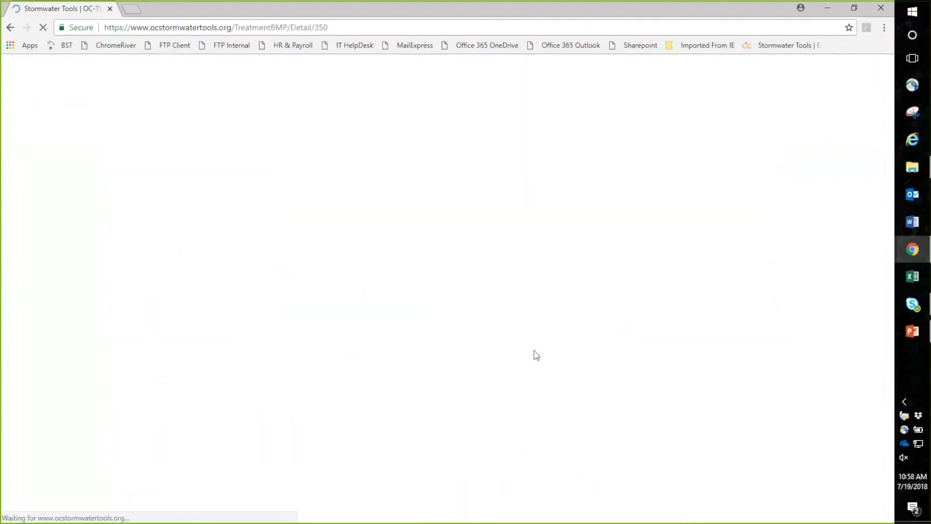
pyautogui.scroll(-6, 827, 318)
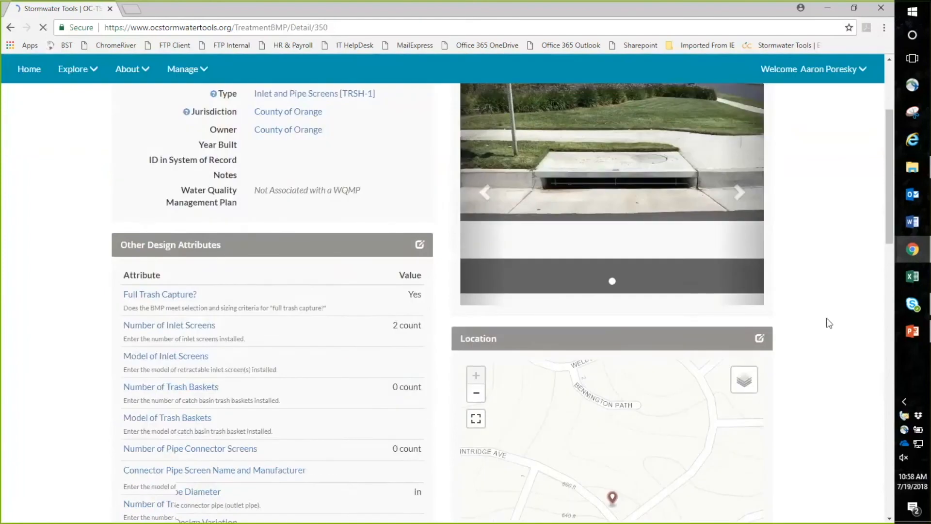
pyautogui.scroll(-15, 825, 323)
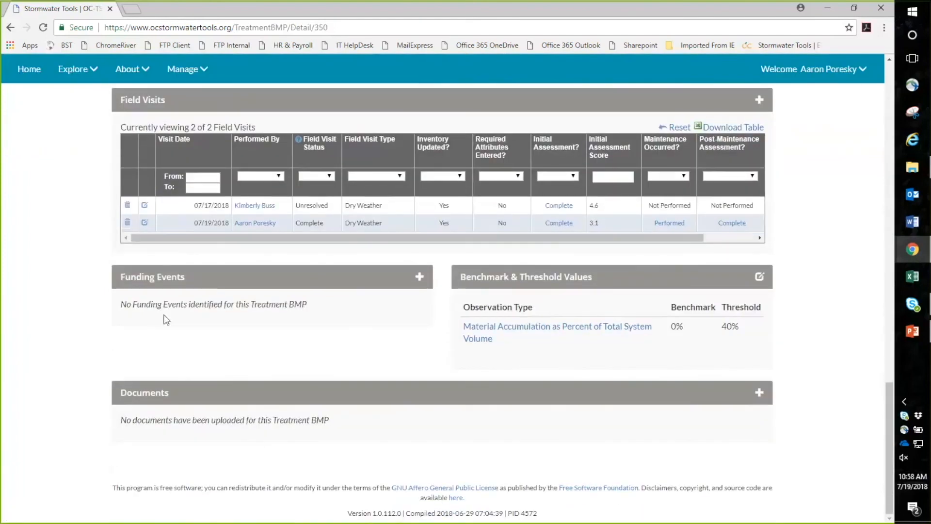